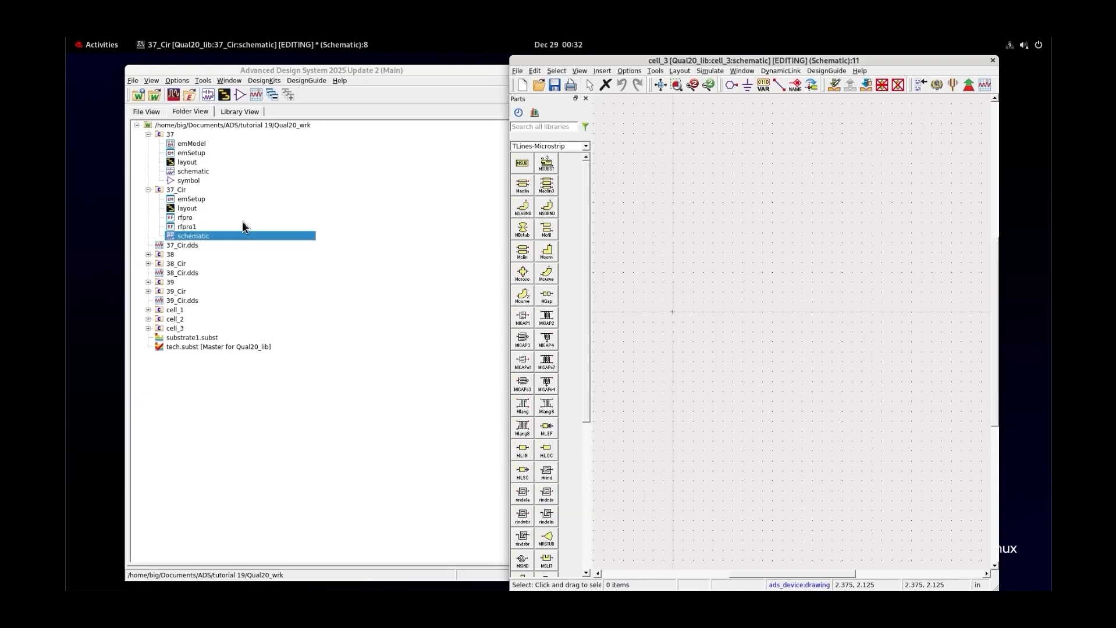
# Place the symbol of cell 37 once in the empty cell_3 schematic.
pyautogui.click(178, 181)
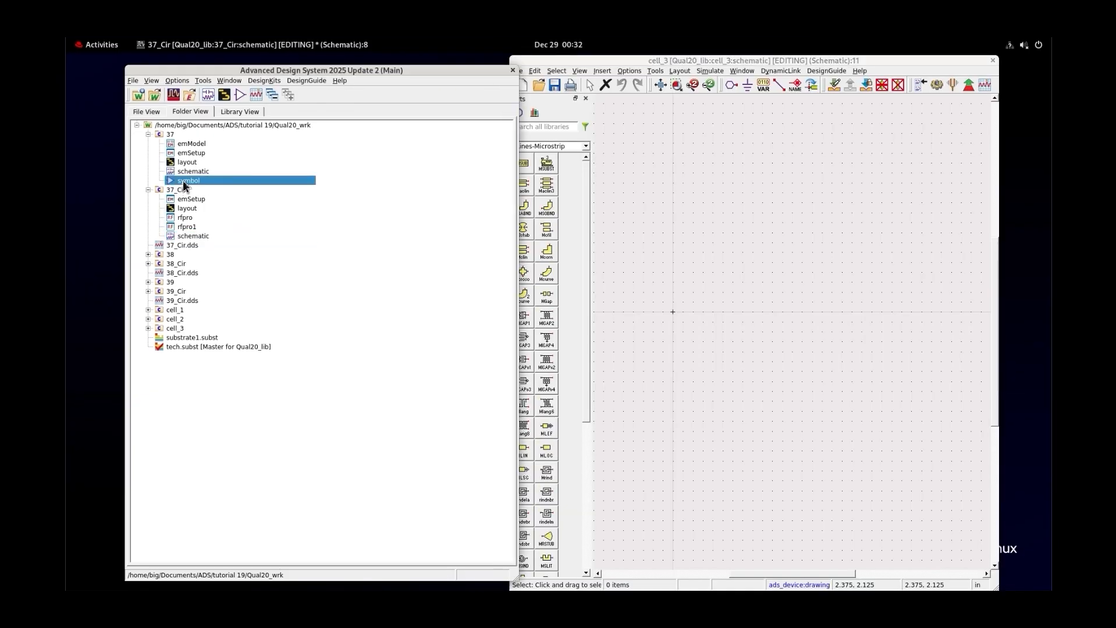
pyautogui.moveTo(501, 233); pyautogui.dragTo(786, 292)
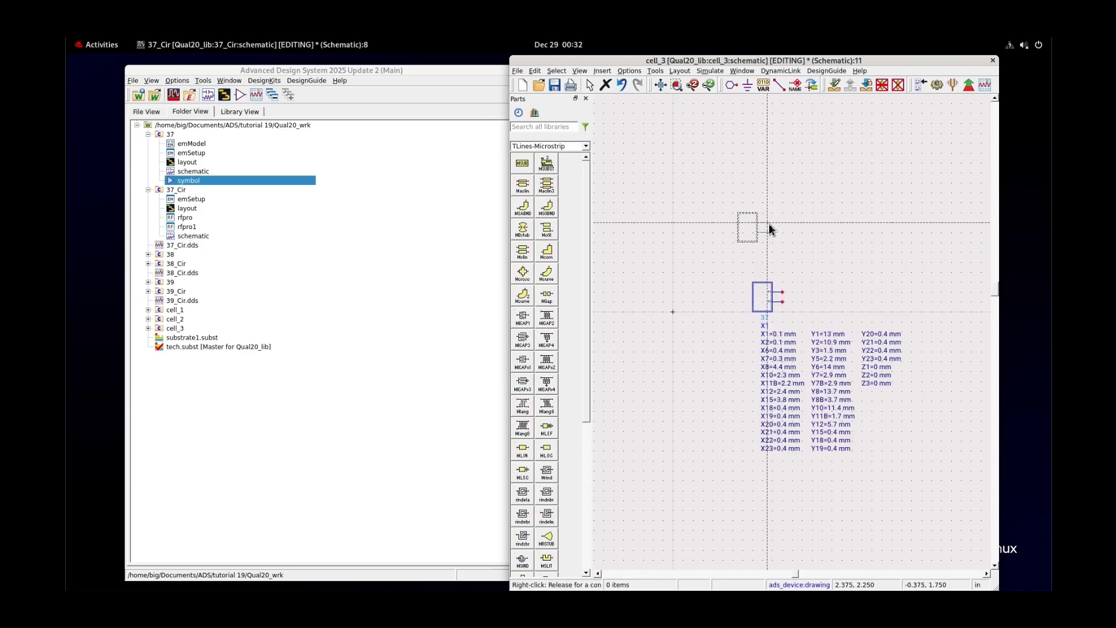
pyautogui.press('Escape')
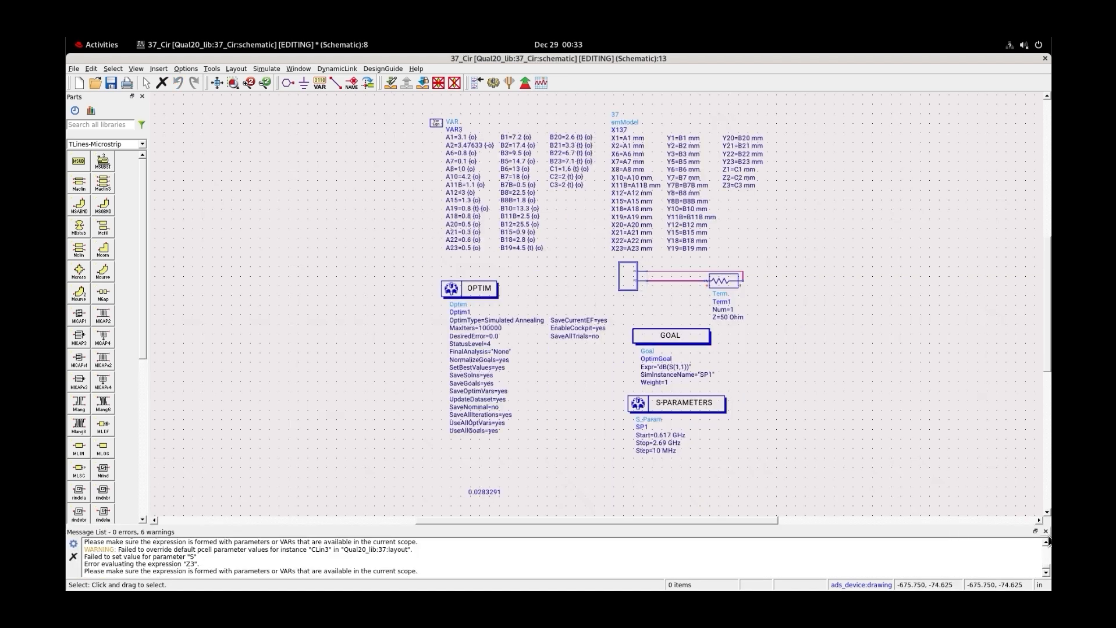
# Close the message list in the 37_Cir schematic and examine the start, stop and step frequencies of the SP1 S-parameter block.
pyautogui.click(1045, 532)
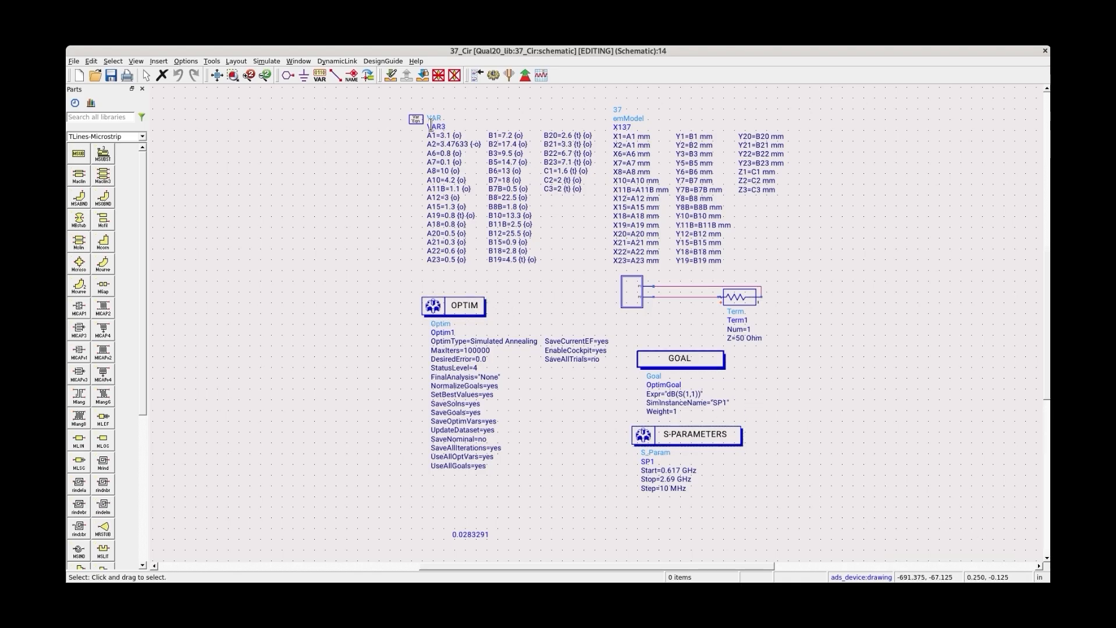
pyautogui.scroll(1, 662, 389)
pyautogui.scroll(1, 584, 345)
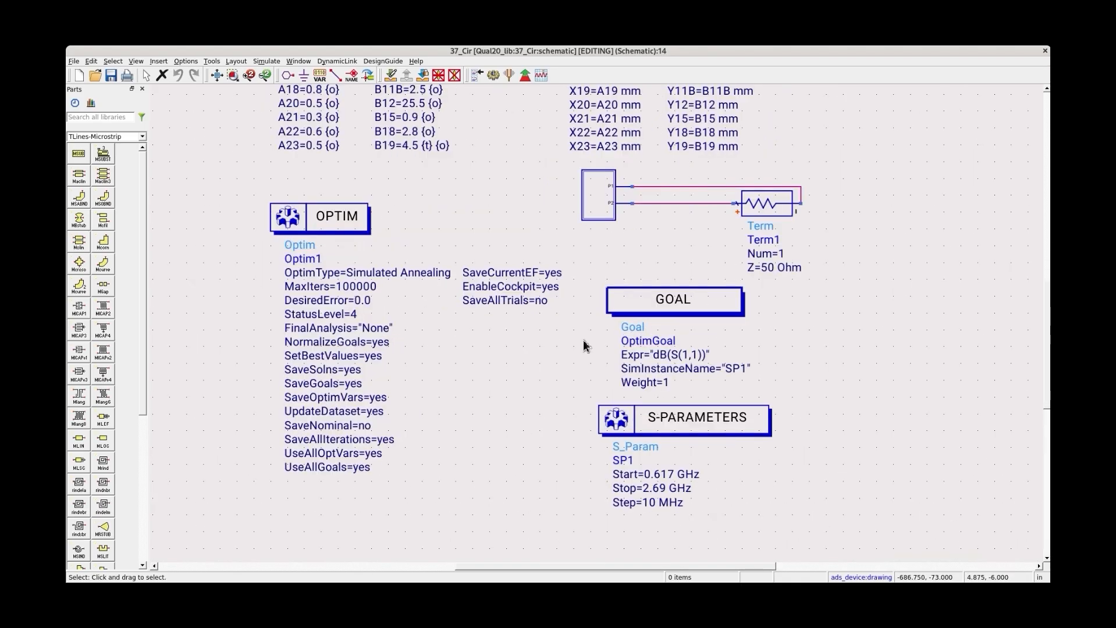
pyautogui.scroll(1, 623, 413)
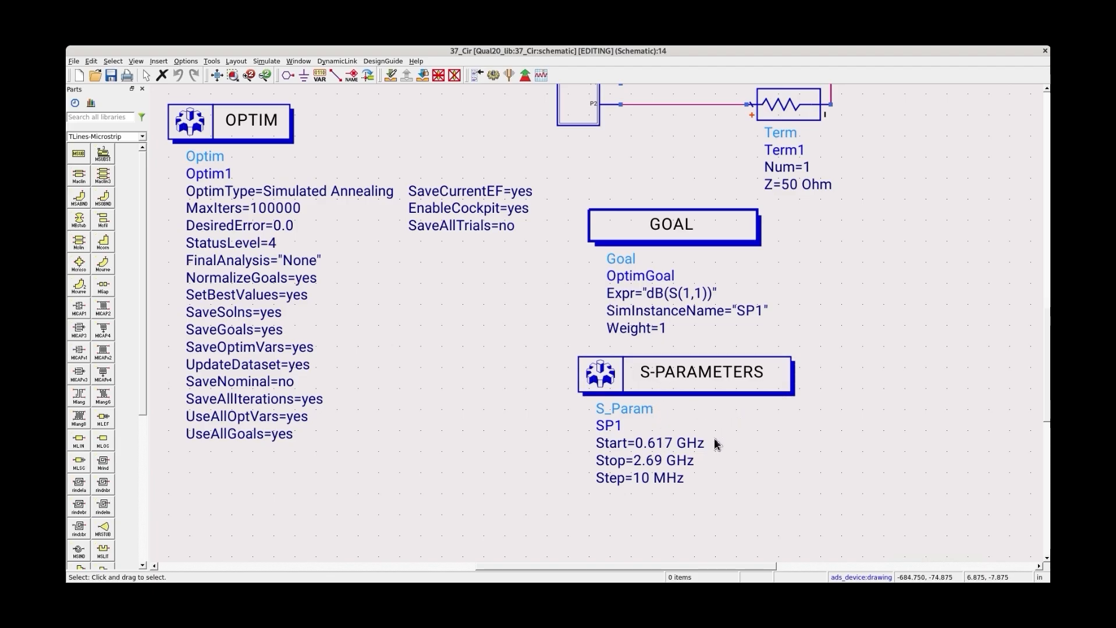
pyautogui.doubleClick(652, 443)
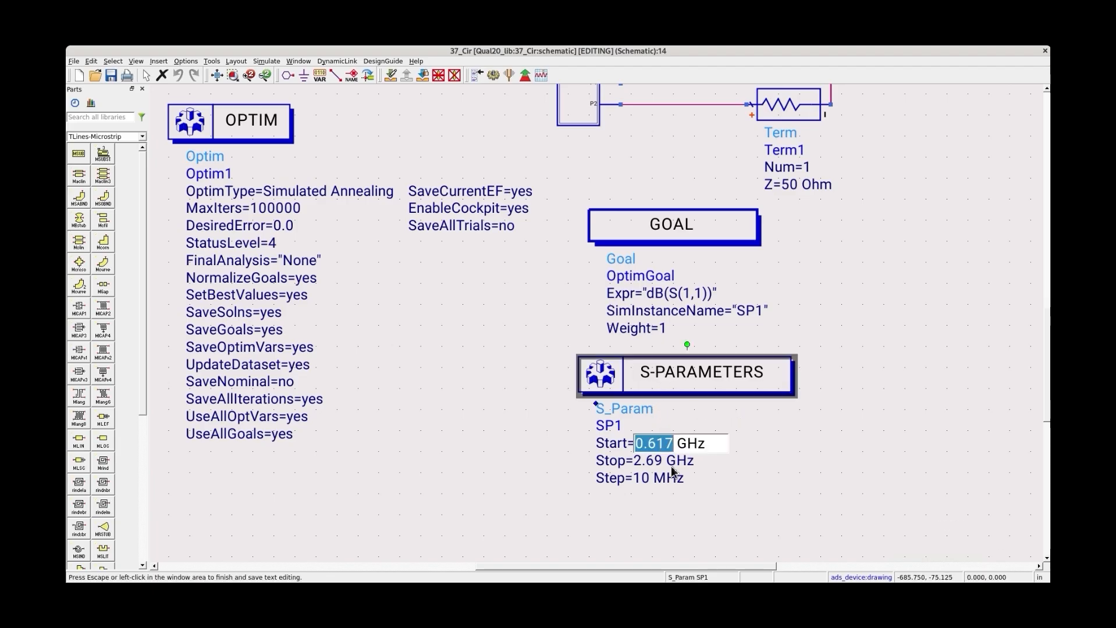
pyautogui.doubleClick(659, 463)
pyautogui.doubleClick(644, 477)
pyautogui.click(800, 462)
pyautogui.scroll(-1, 660, 284)
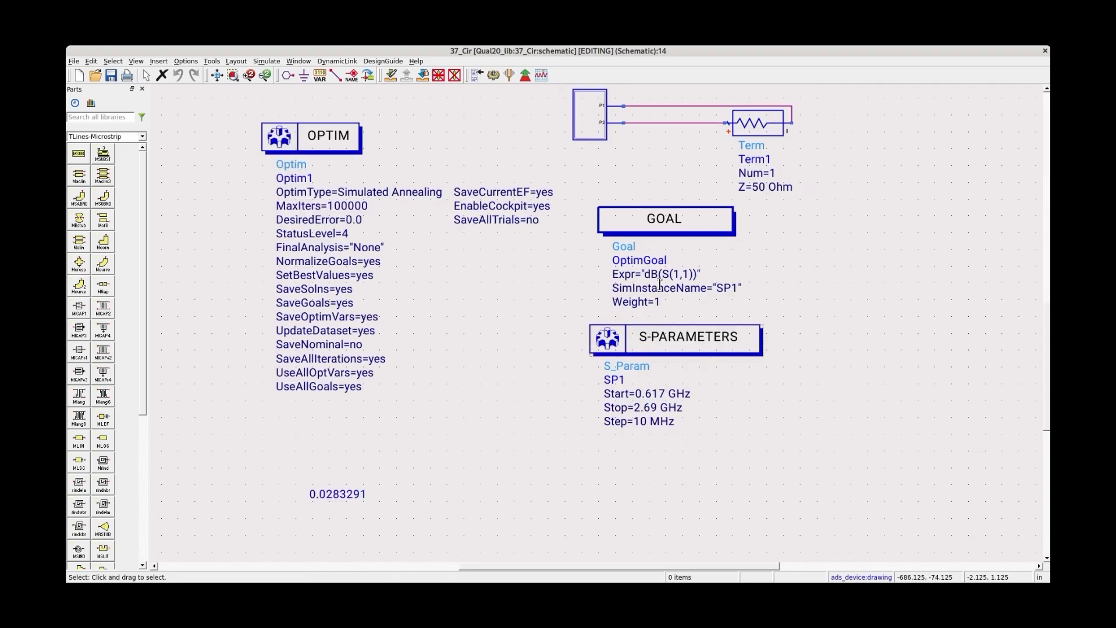
# Open the OptimGoal settings and widen the dialog to examine the frequency ranges of its limit lines.
pyautogui.scroll(2, 655, 284)
pyautogui.scroll(-2, 646, 283)
pyautogui.doubleClick(638, 279)
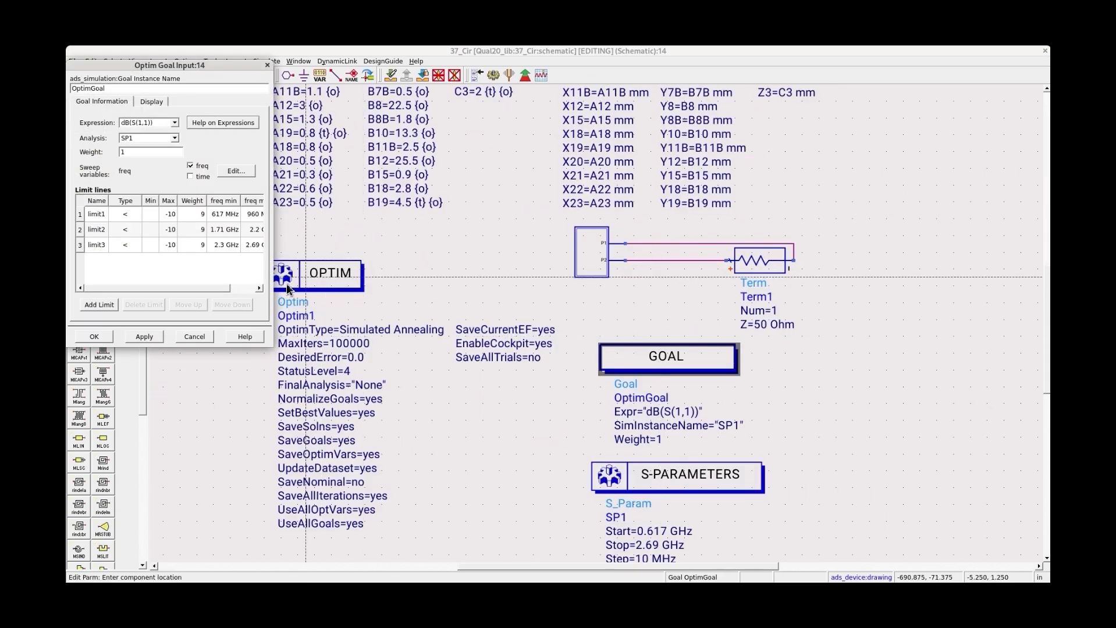
pyautogui.moveTo(272, 288); pyautogui.dragTo(514, 270)
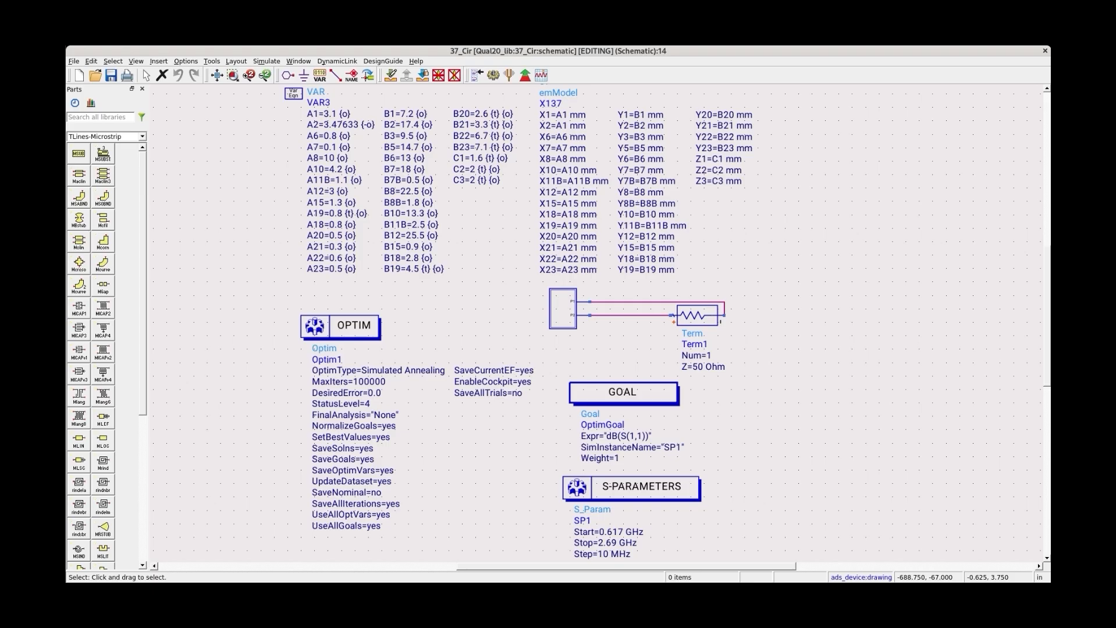
# Examine the variable assignments of parameters X1 and X2 on the cell 37 emModel instance.
pyautogui.doubleClick(562, 115)
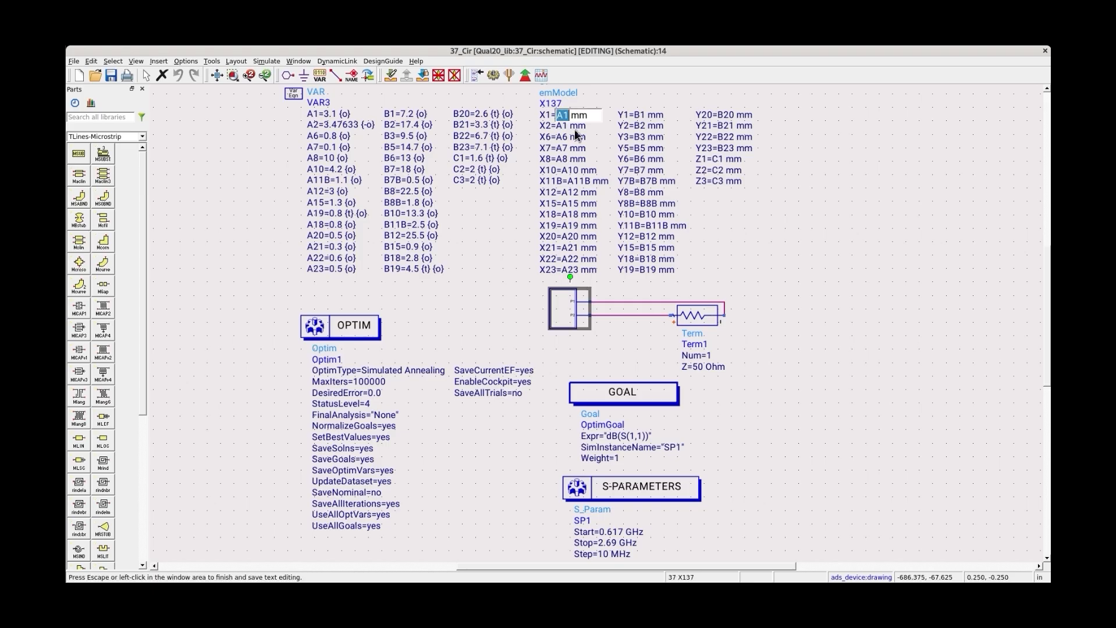
pyautogui.click(575, 129)
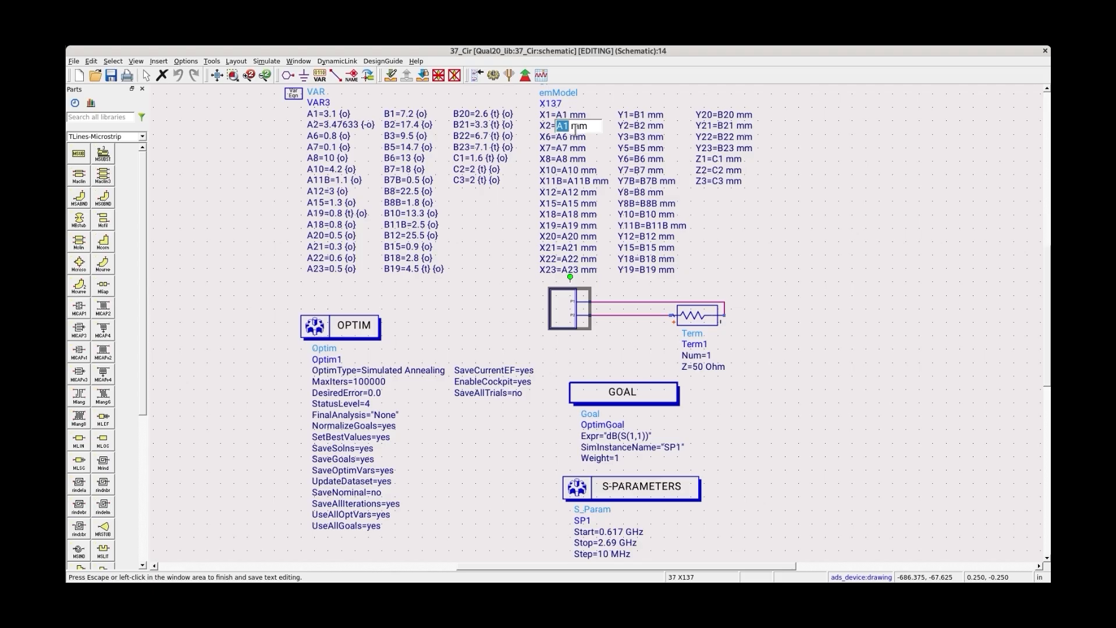
pyautogui.press('Escape')
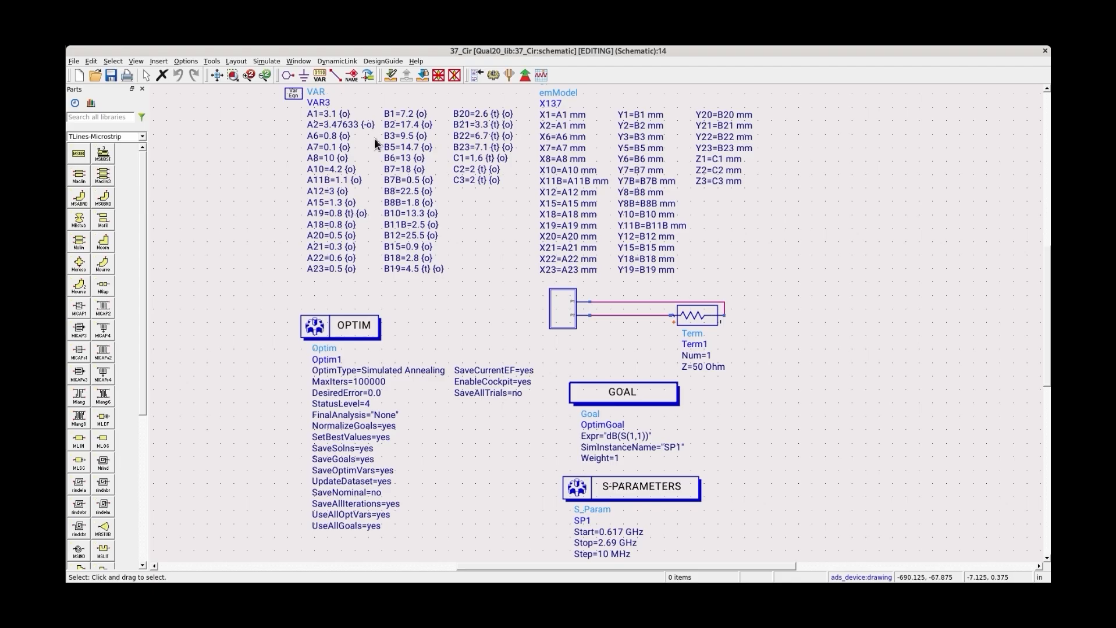
# Open the VAR3 variables and review the discrete optimization range and step of A1.
pyautogui.doubleClick(303, 100)
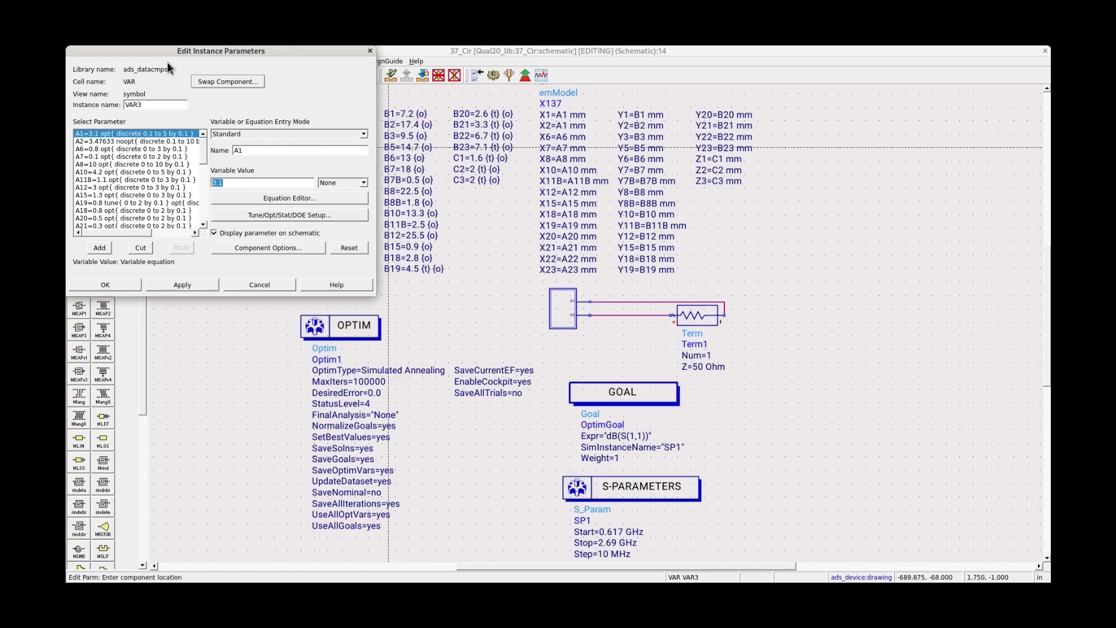
pyautogui.moveTo(167, 59); pyautogui.dragTo(264, 130)
pyautogui.click(252, 205)
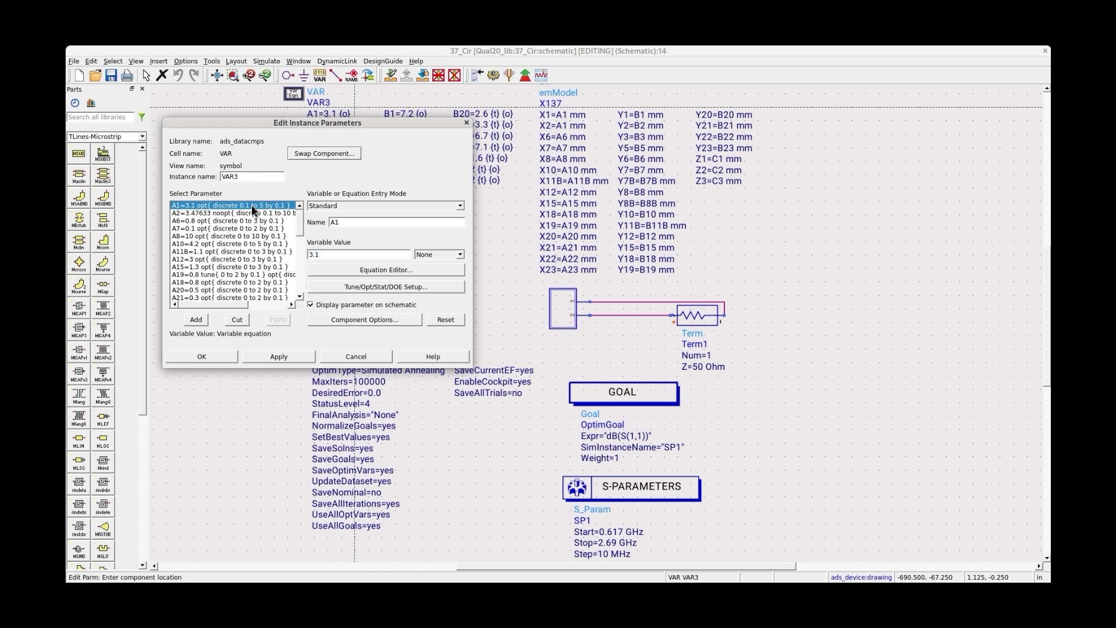
pyautogui.click(357, 288)
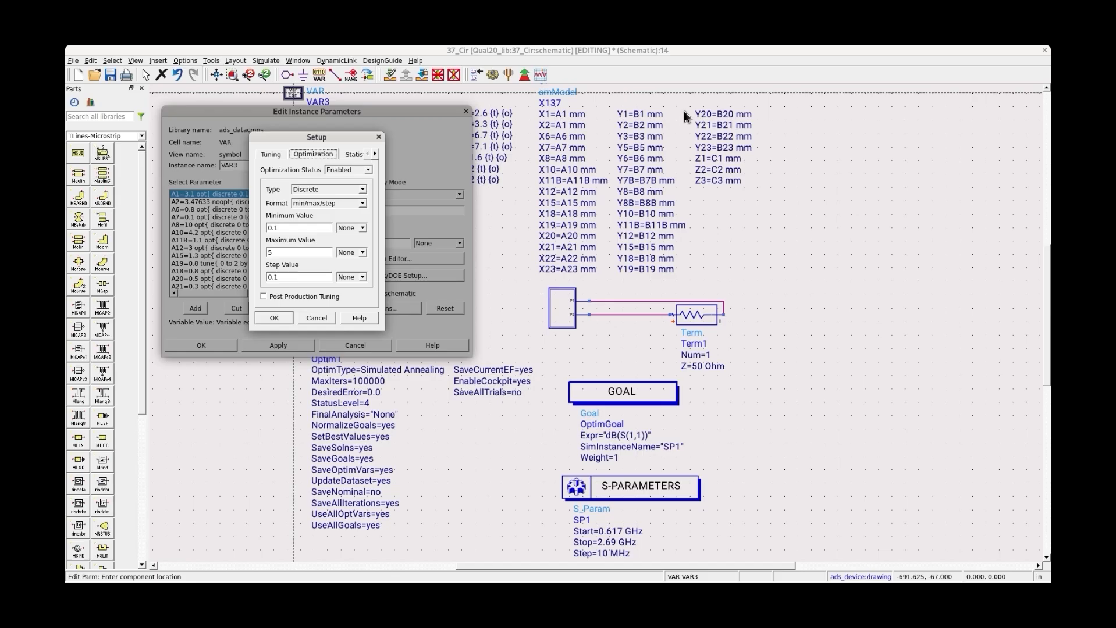
pyautogui.click(290, 323)
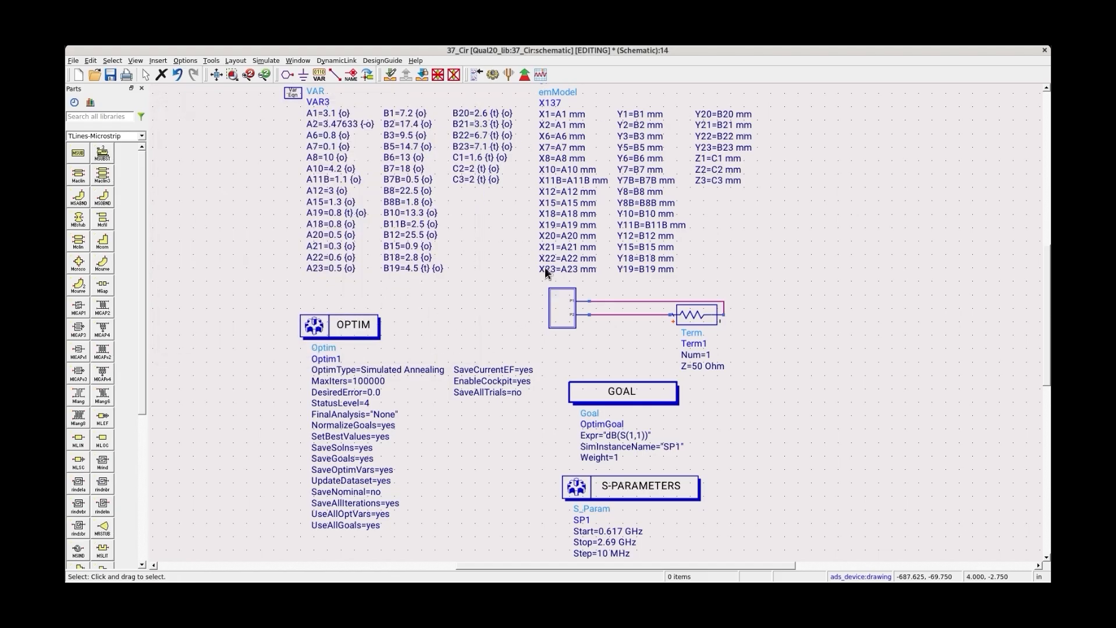
# Run the optimization, then stop it and close the Optimization Cockpit with the design updated.
pyautogui.scroll(-1, 545, 267)
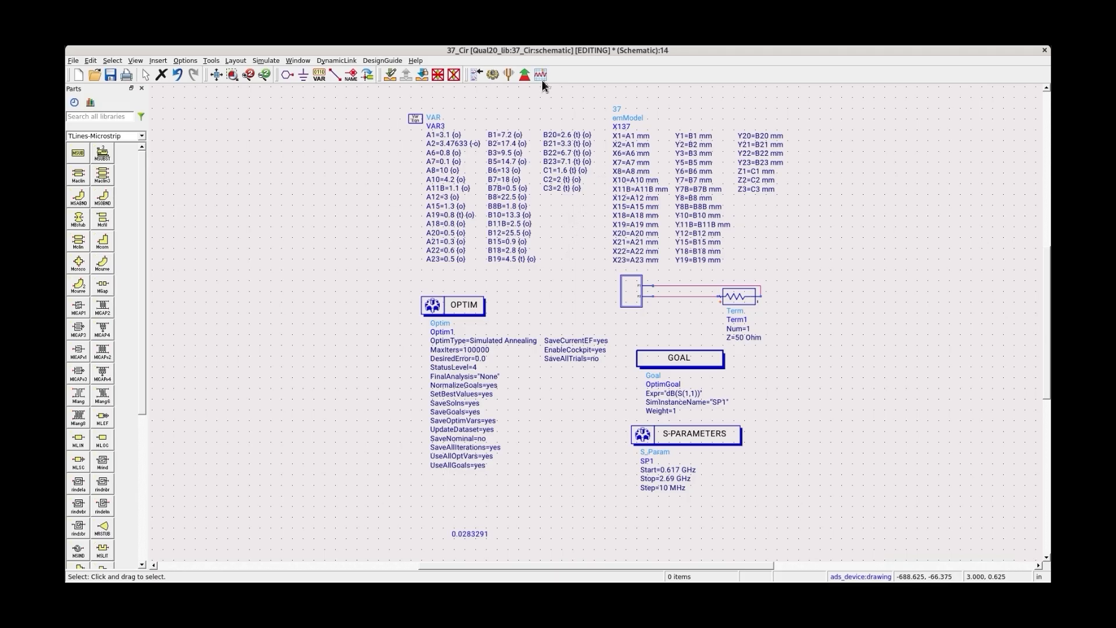
pyautogui.click(523, 73)
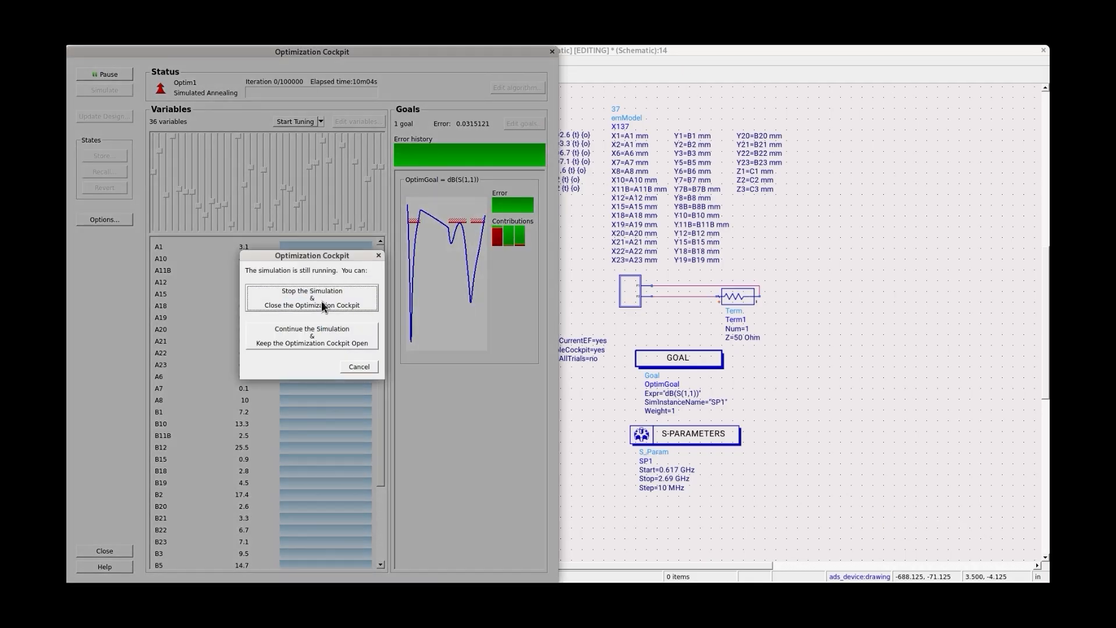
pyautogui.click(323, 303)
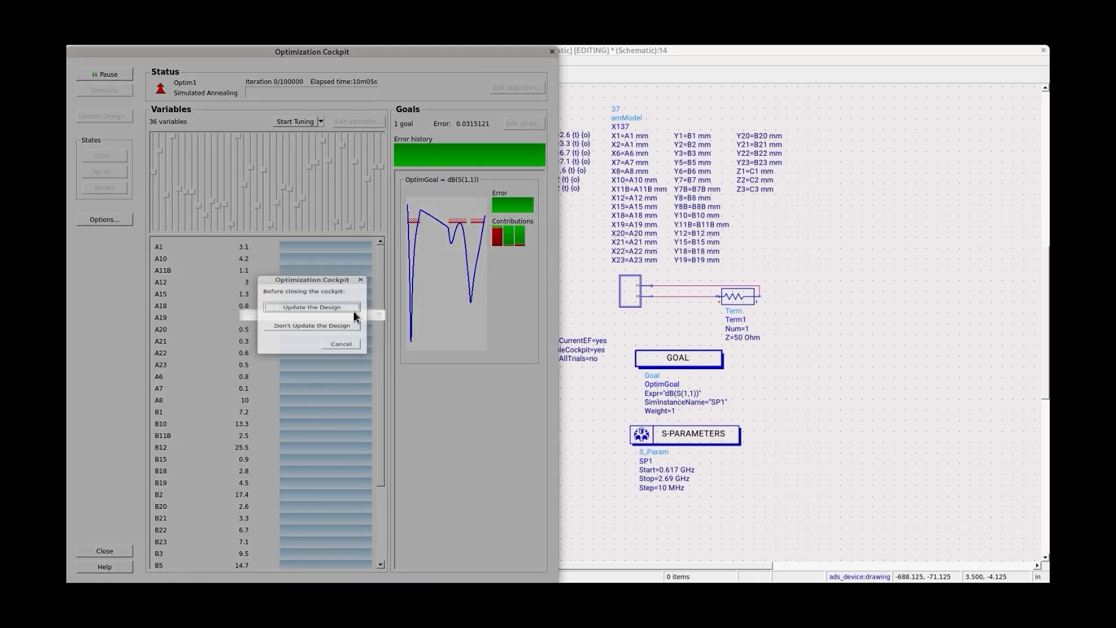
pyautogui.click(324, 306)
pyautogui.click(318, 346)
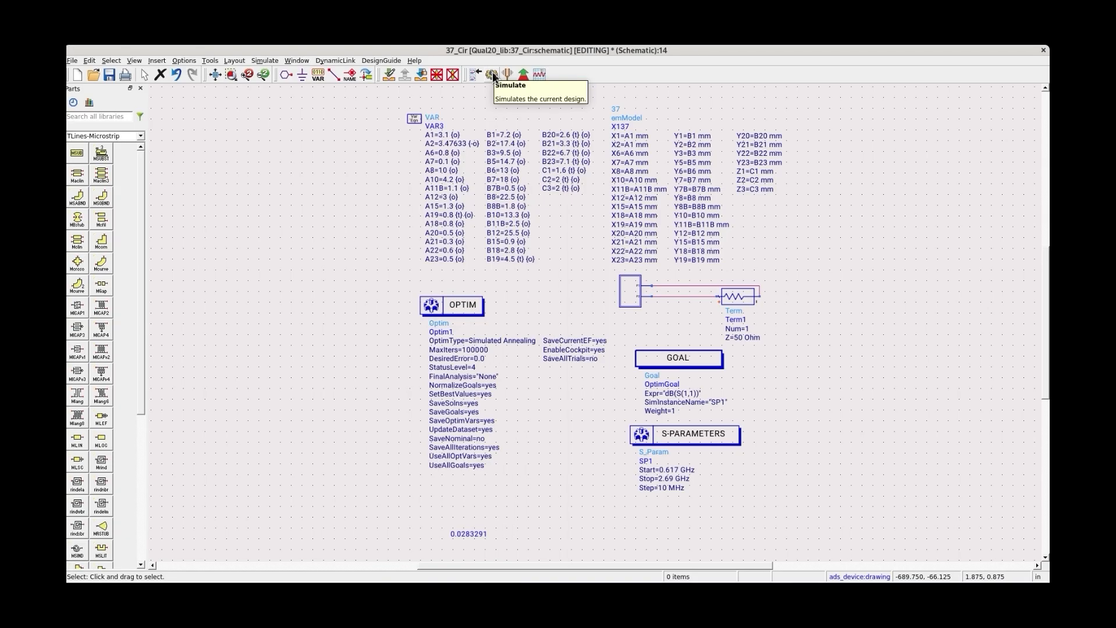
# Simulate the 37_Cir design, check the dB(S(1,1)) plot, and return to the schematic.
pyautogui.click(492, 76)
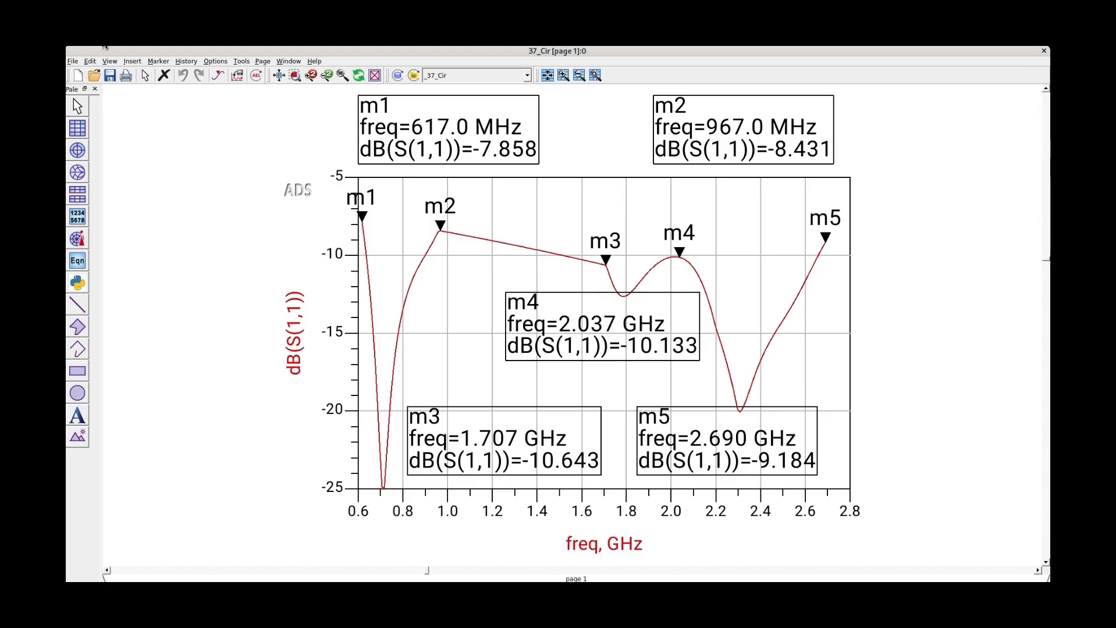
pyautogui.press('super')
pyautogui.click(726, 236)
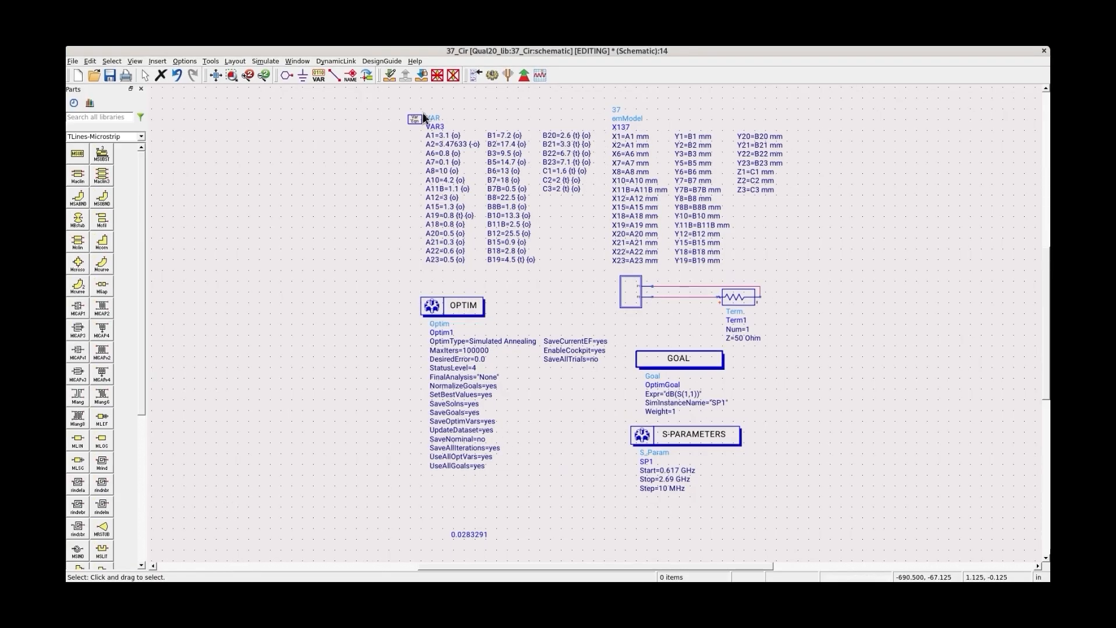
# Generate the layout from the 37_Cir schematic and flatten the cell 37 instance, all levels of hierarchy to shapes.
pyautogui.click(235, 61)
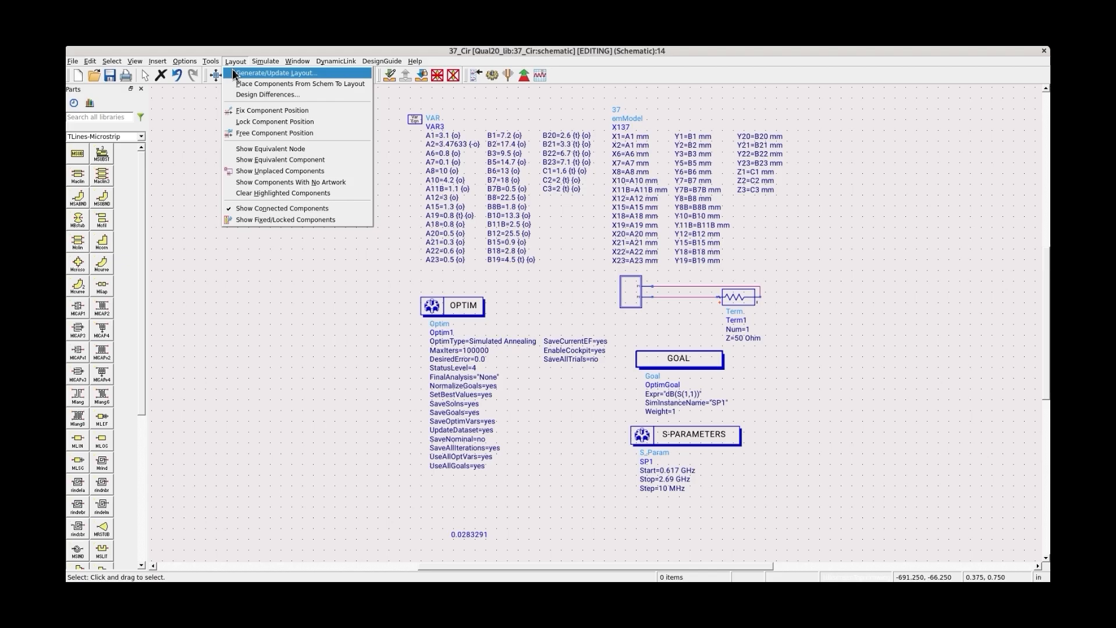
pyautogui.click(234, 73)
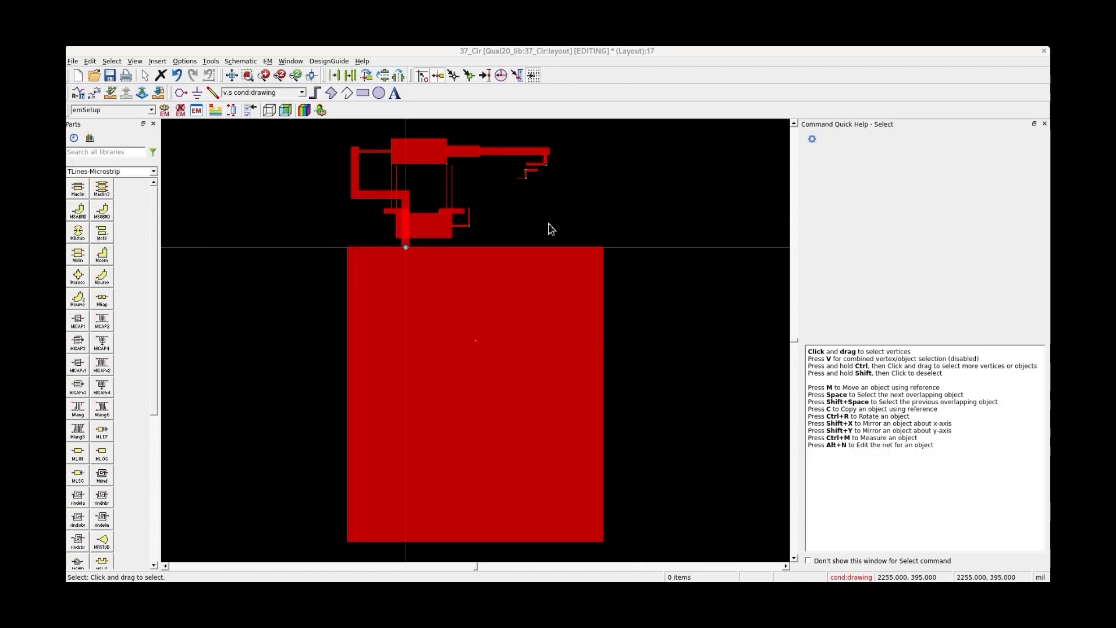
pyautogui.rightClick(417, 150)
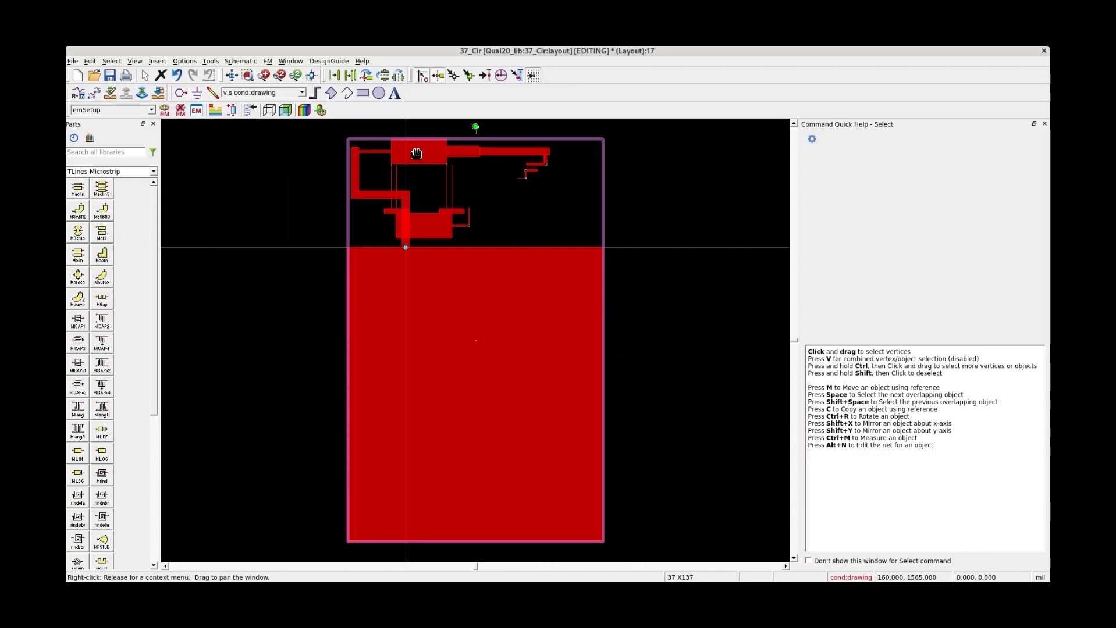
pyautogui.moveTo(443, 184)
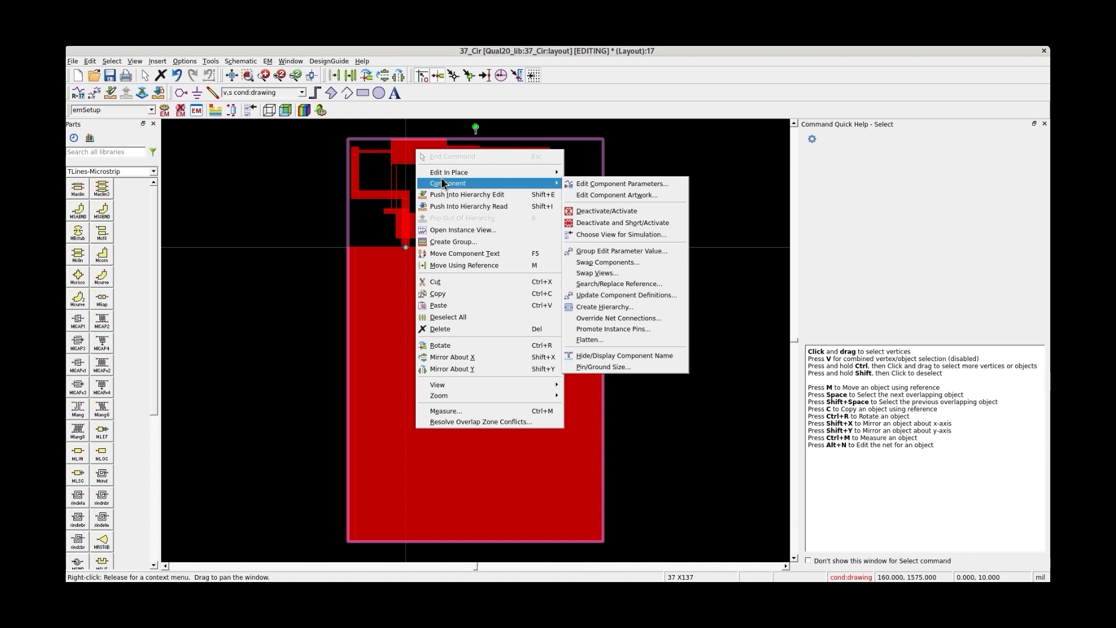
pyautogui.click(594, 345)
pyautogui.click(504, 345)
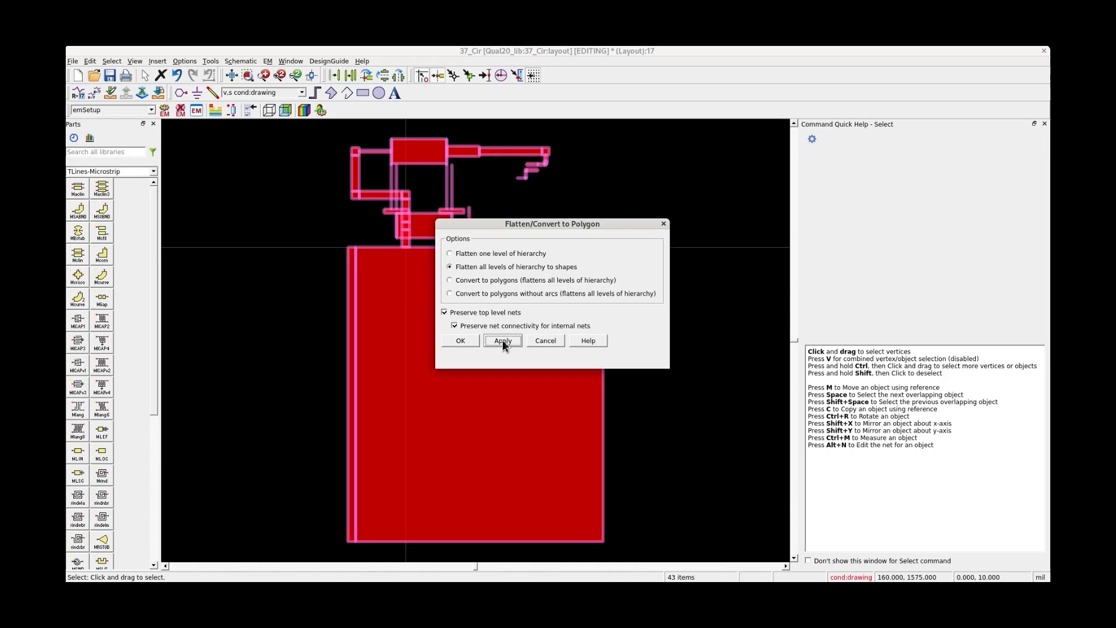
pyautogui.click(465, 341)
pyautogui.scroll(2, 428, 256)
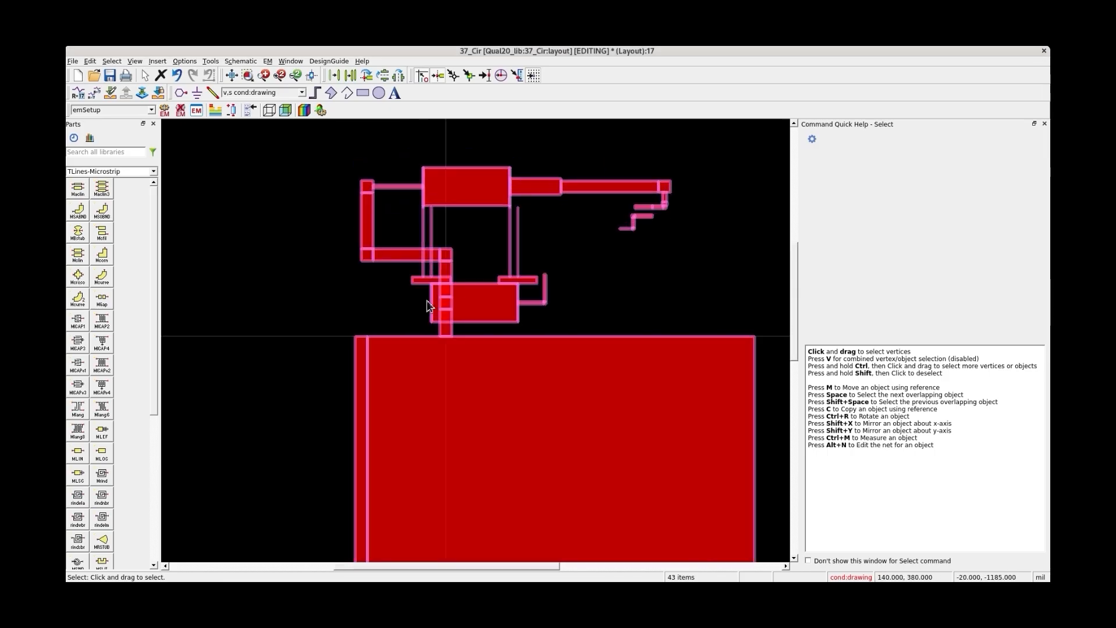
pyautogui.scroll(1, 646, 221)
pyautogui.click(300, 292)
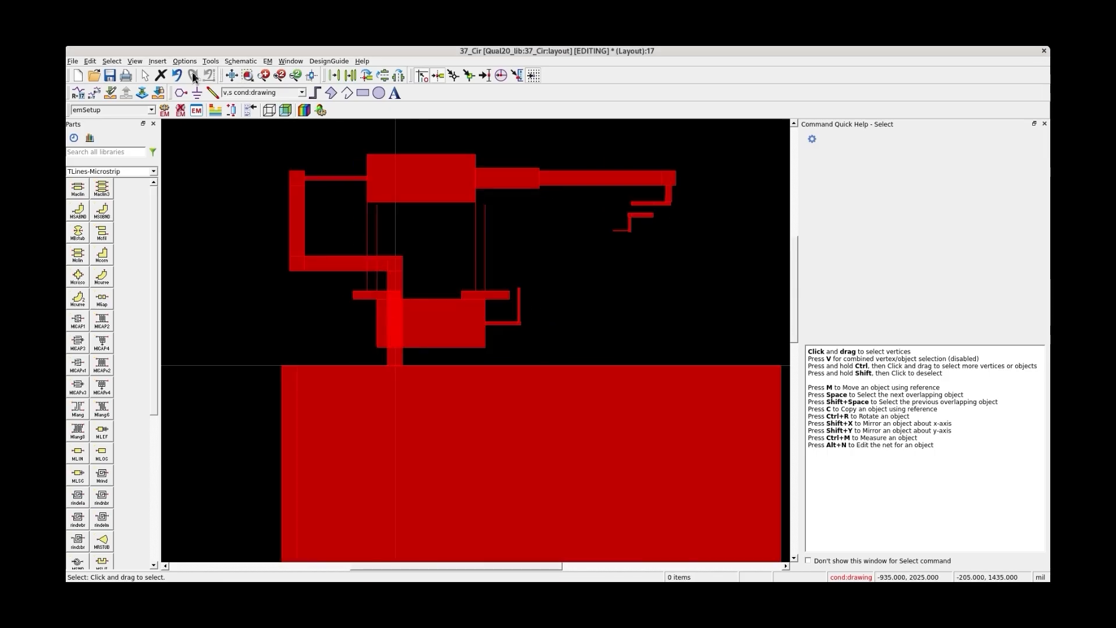
# Insert a vertical ruler from the antenna's top edge down to the upper edge of the large ground rectangle.
pyautogui.click(158, 62)
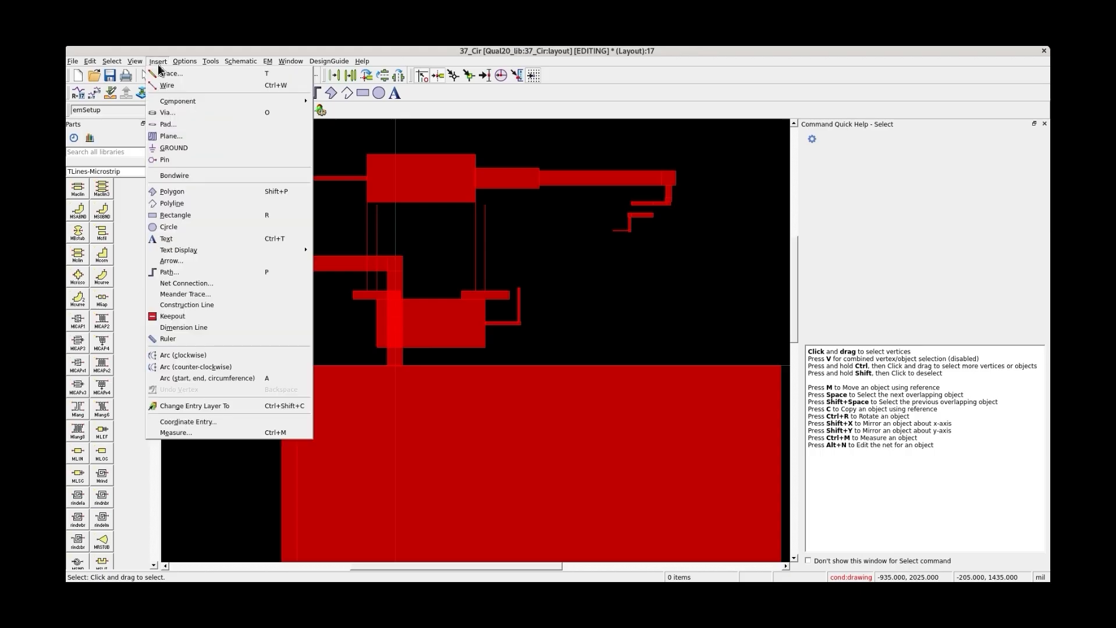
pyautogui.click(233, 338)
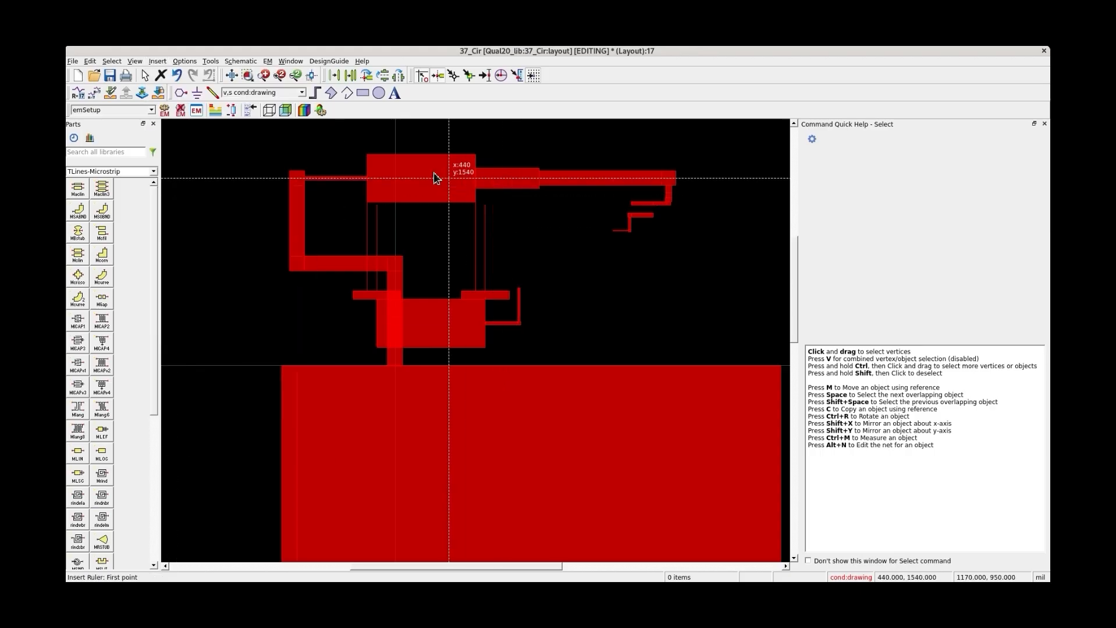
pyautogui.click(417, 155)
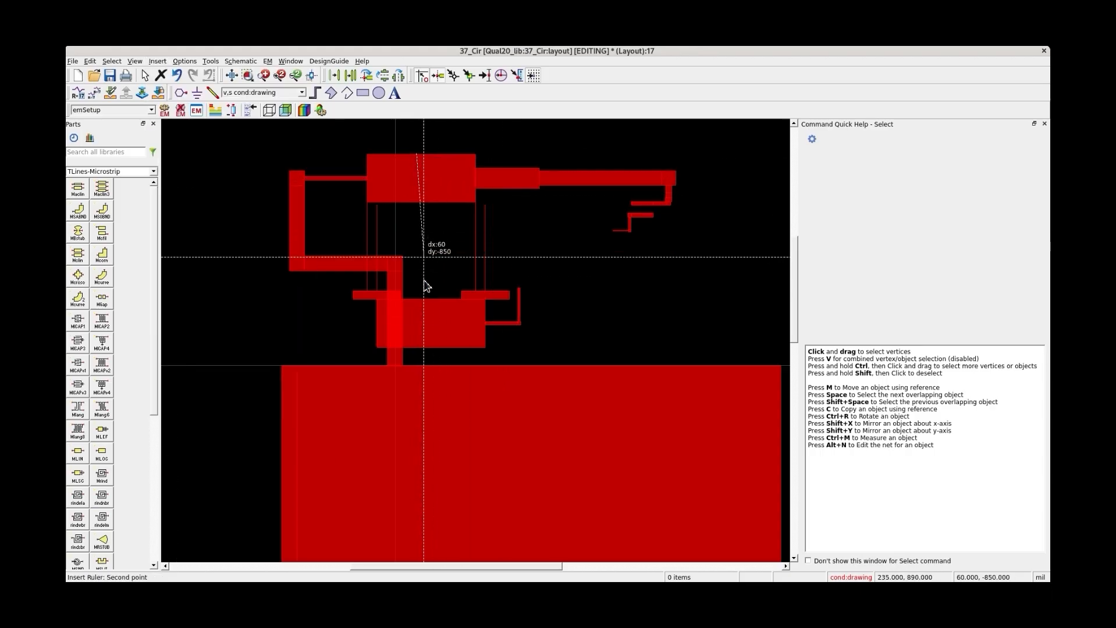
pyautogui.click(420, 371)
# Add a horizontal ruler across the antenna's full width, from its outer left edge to its outer right edge.
pyautogui.click(290, 209)
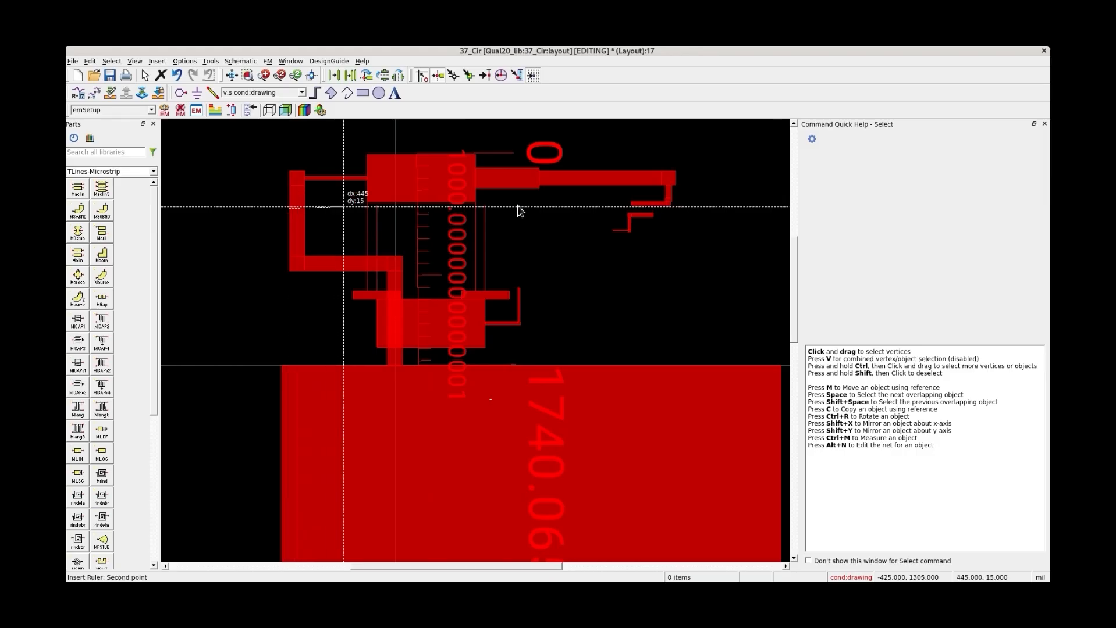
pyautogui.click(678, 215)
pyautogui.rightClick(684, 240)
pyautogui.click(695, 248)
pyautogui.scroll(-7, 516, 279)
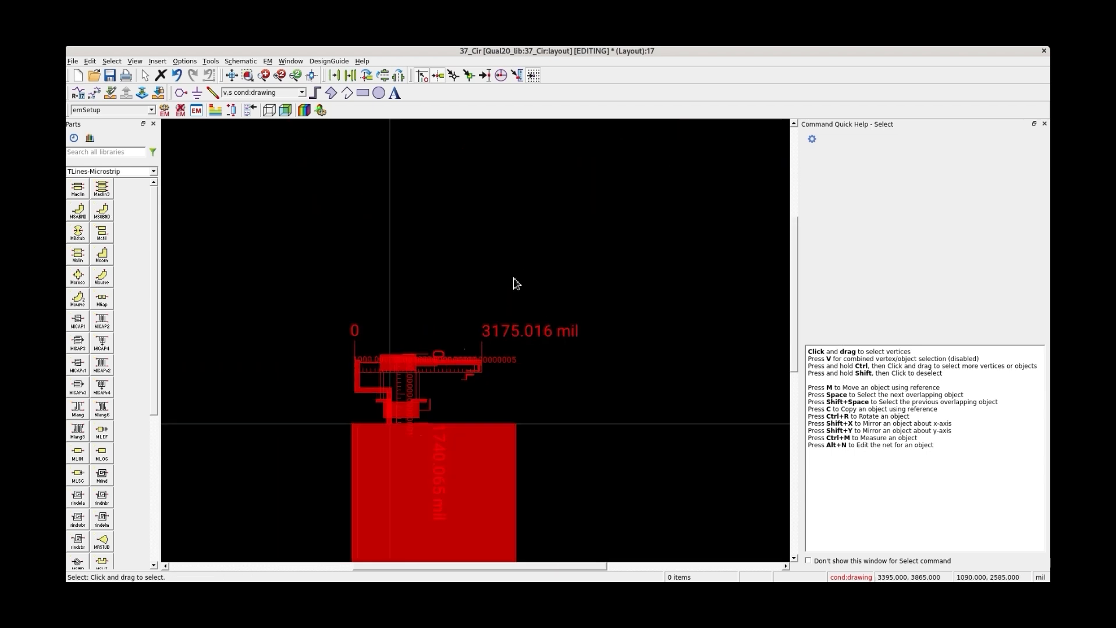
# Delete the horizontal width ruler and the vertical height ruler from the antenna layout.
pyautogui.scroll(2, 456, 423)
pyautogui.scroll(1, 431, 362)
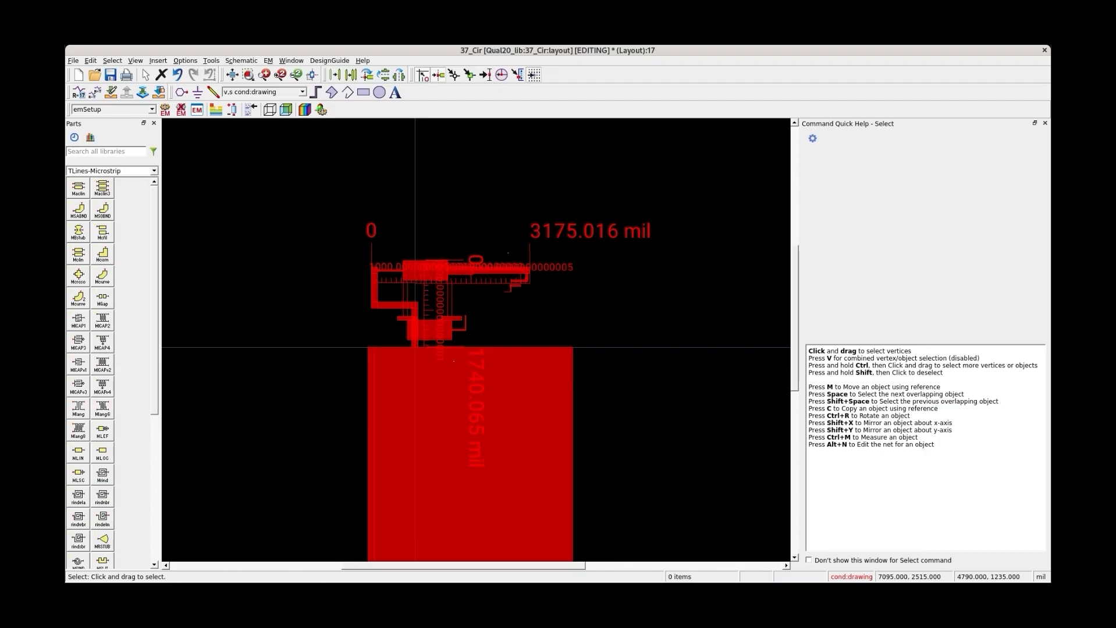
pyautogui.click(601, 238)
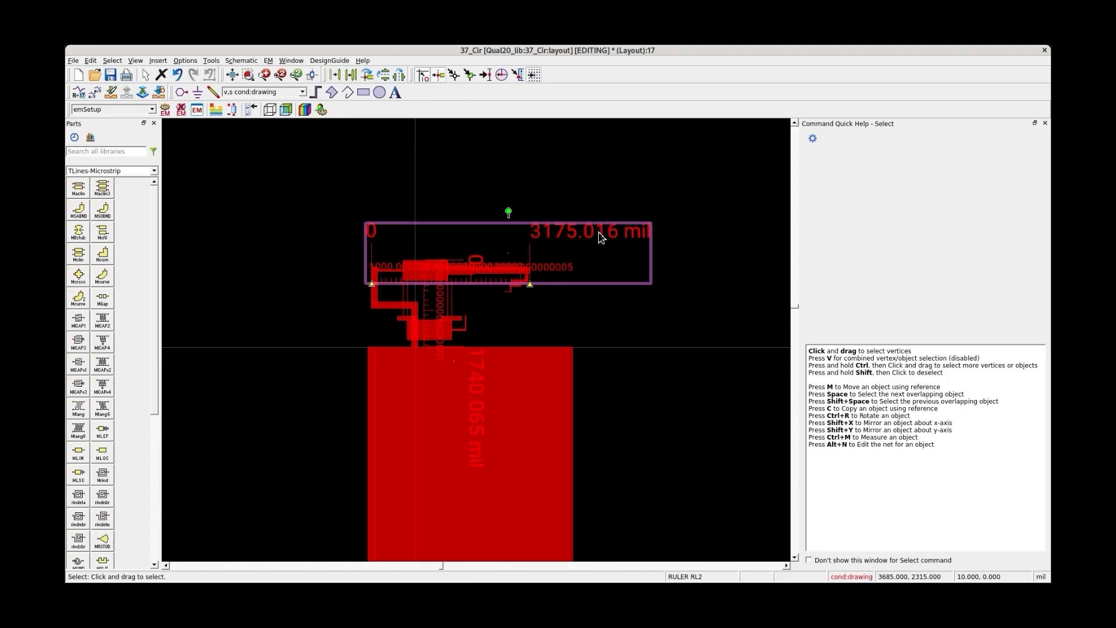
pyautogui.press('Delete')
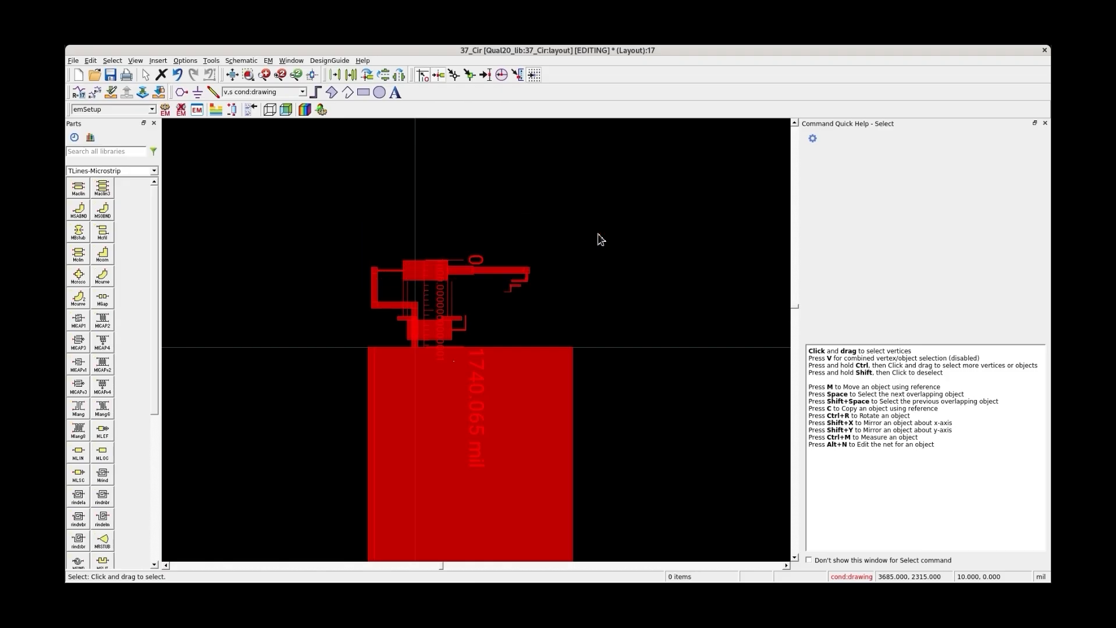
pyautogui.click(475, 357)
pyautogui.press('Delete')
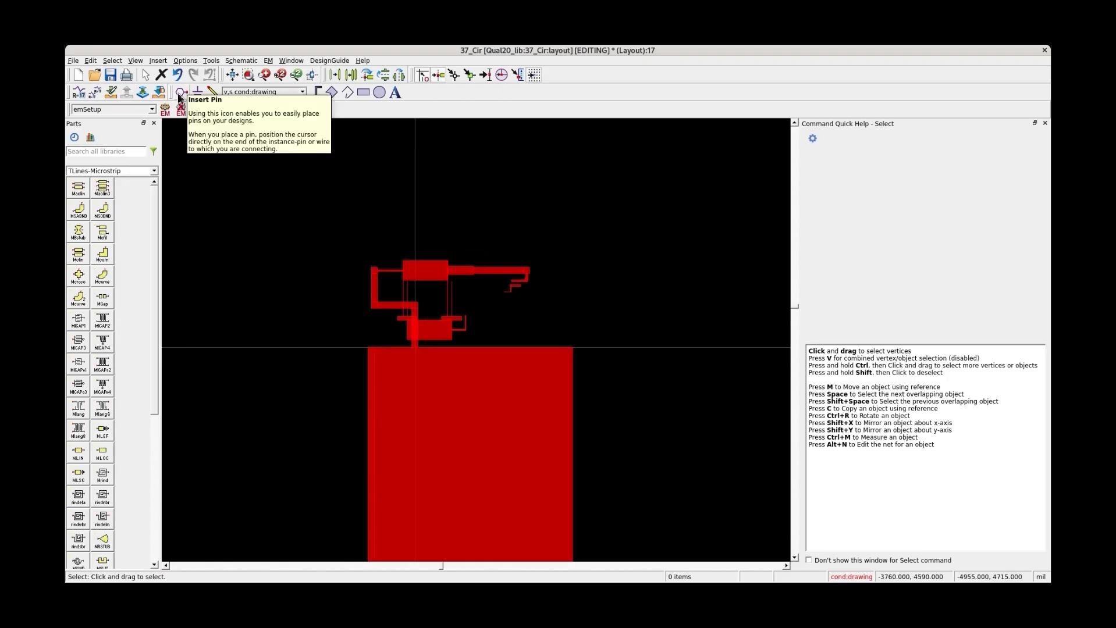
# Insert dot pin P1 at the centre of the feed line's lower edge and P2 just below it on the ground rectangle's upper edge.
pyautogui.click(181, 92)
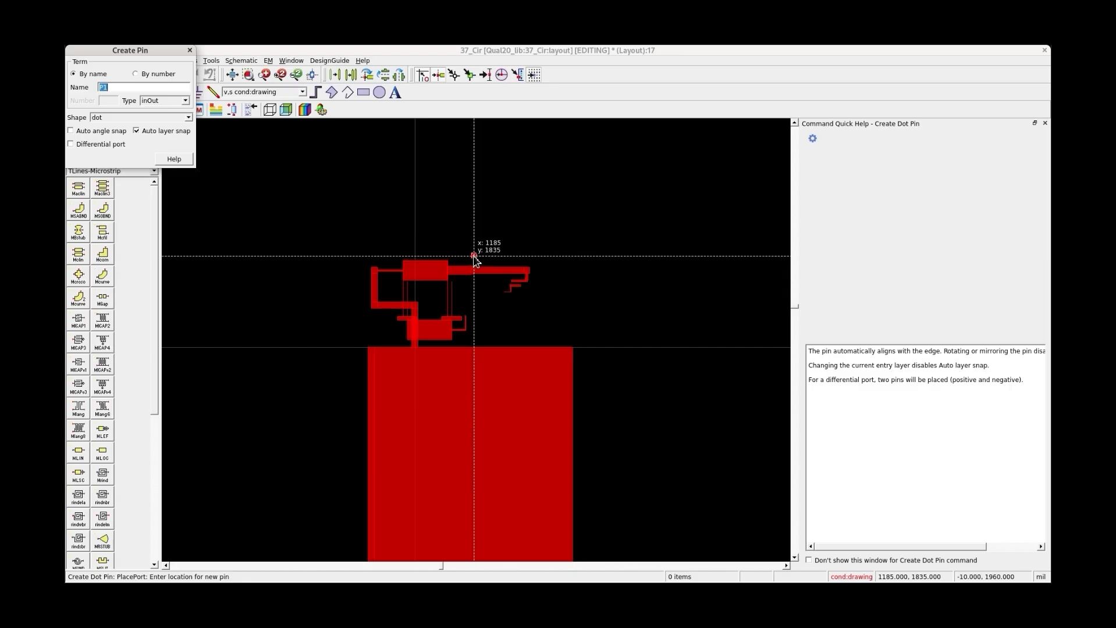
pyautogui.scroll(2, 390, 378)
pyautogui.scroll(6, 389, 378)
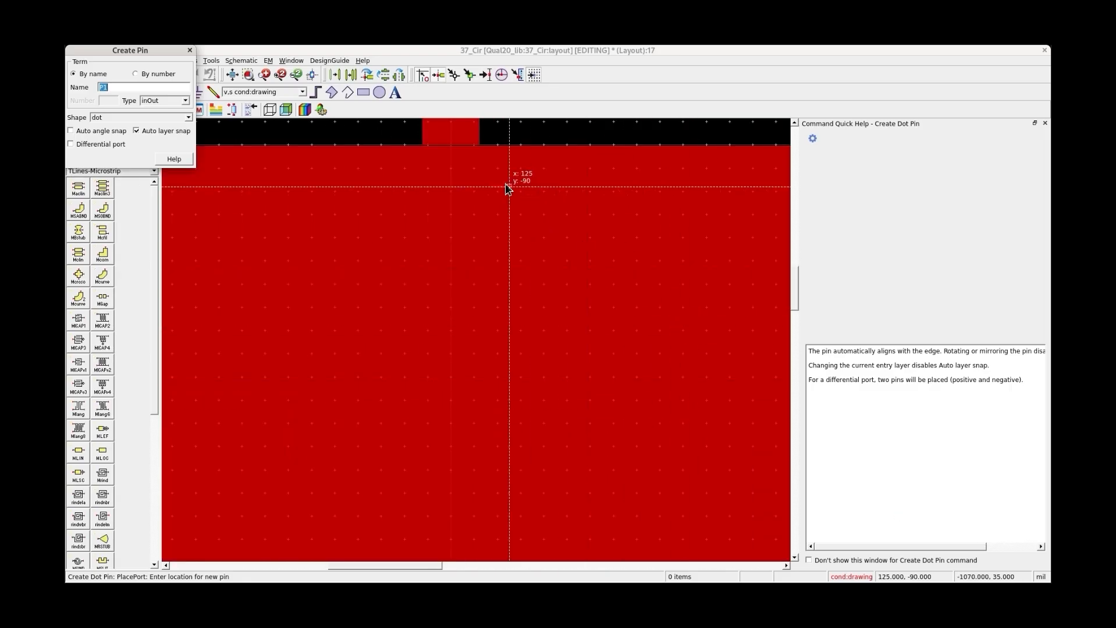
pyautogui.scroll(1, 416, 382)
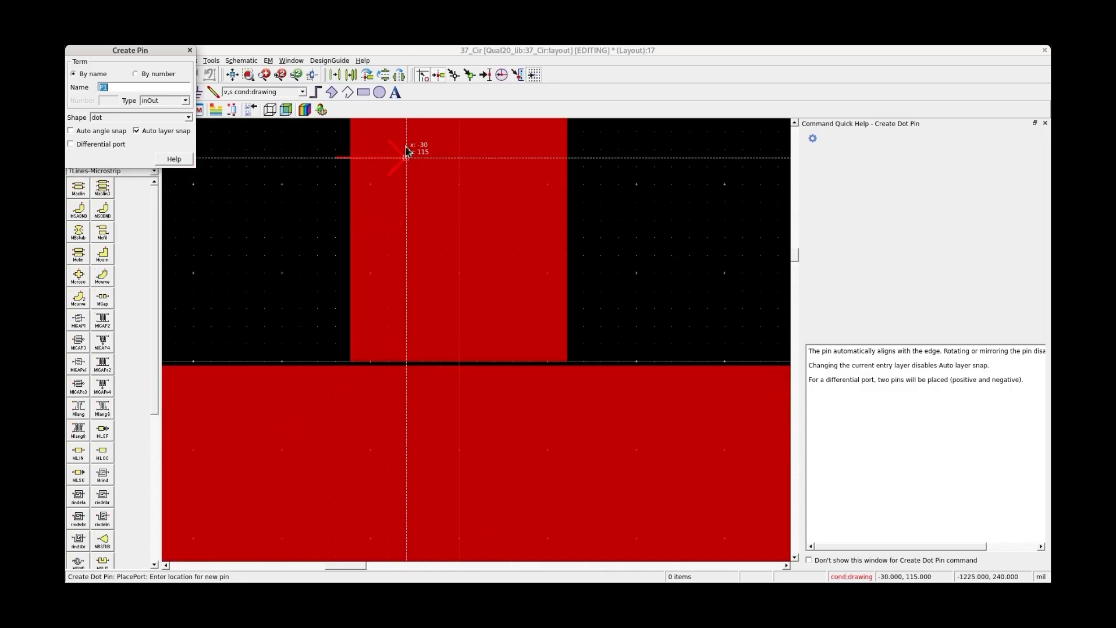
pyautogui.click(369, 76)
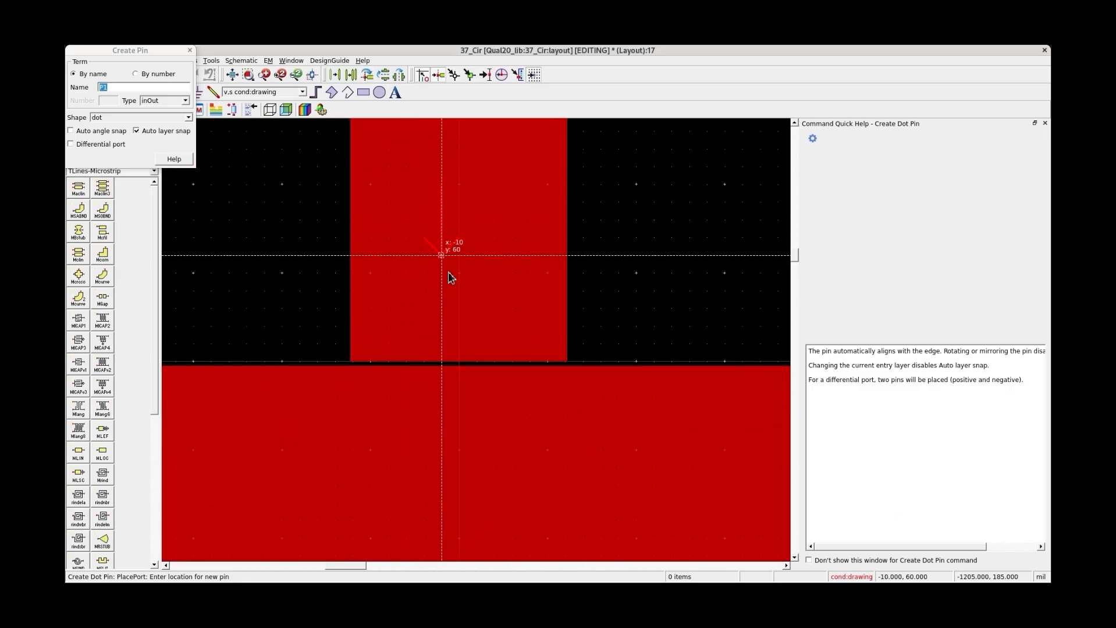
pyautogui.click(460, 362)
pyautogui.click(367, 75)
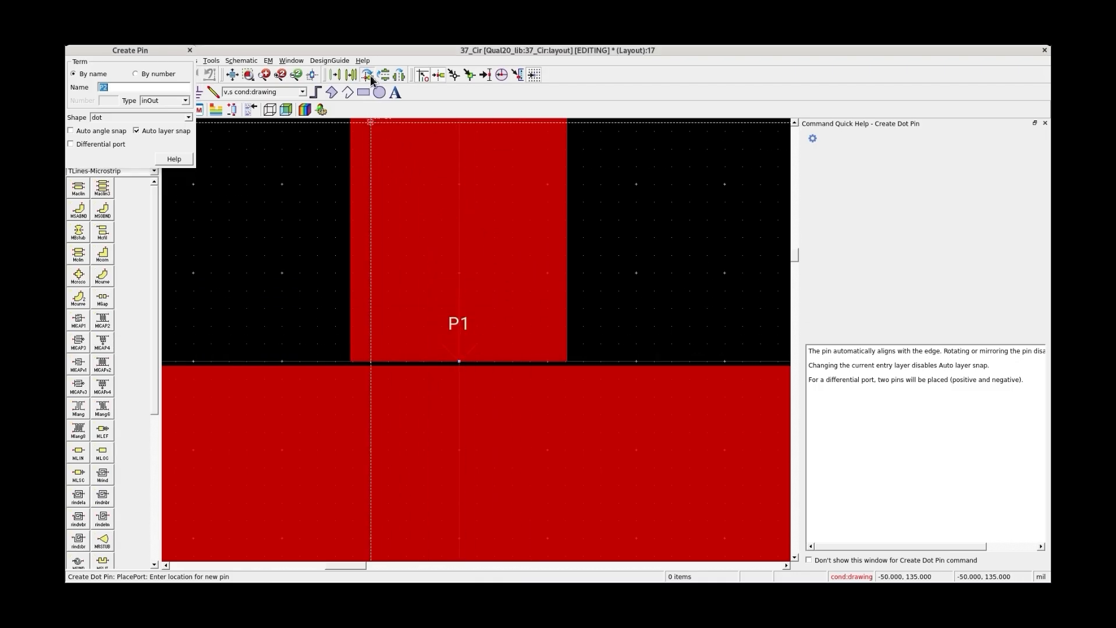
pyautogui.click(459, 373)
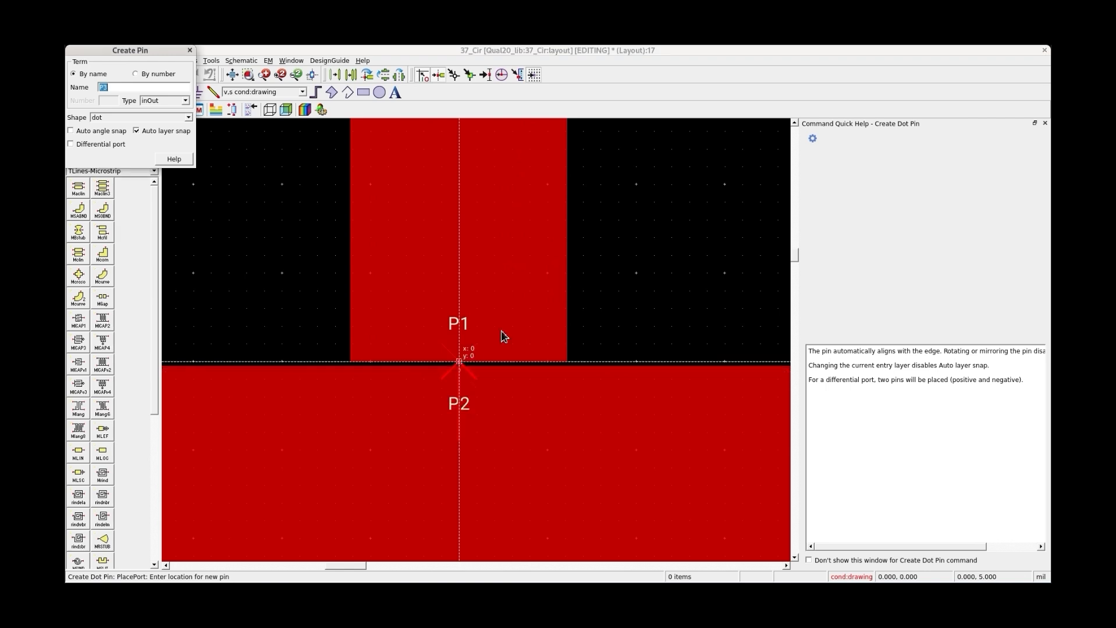
pyautogui.rightClick(574, 271)
pyautogui.click(594, 278)
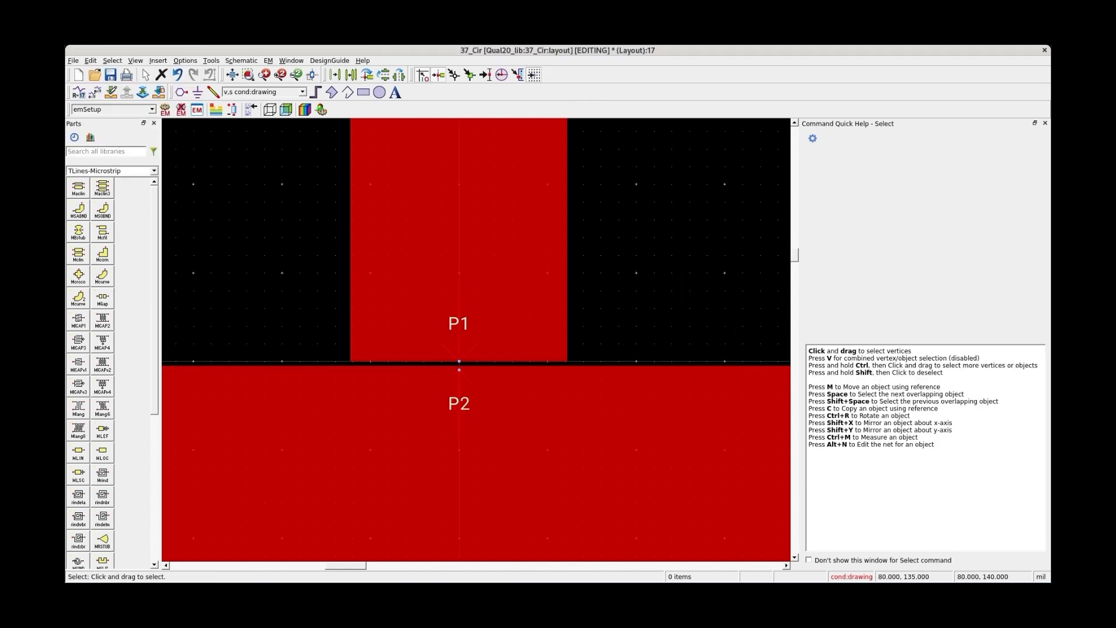
# Edit the S-parameter ports so that P2 replaces Gnd as the negative pin of port 1.
pyautogui.click(233, 109)
pyautogui.click(512, 249)
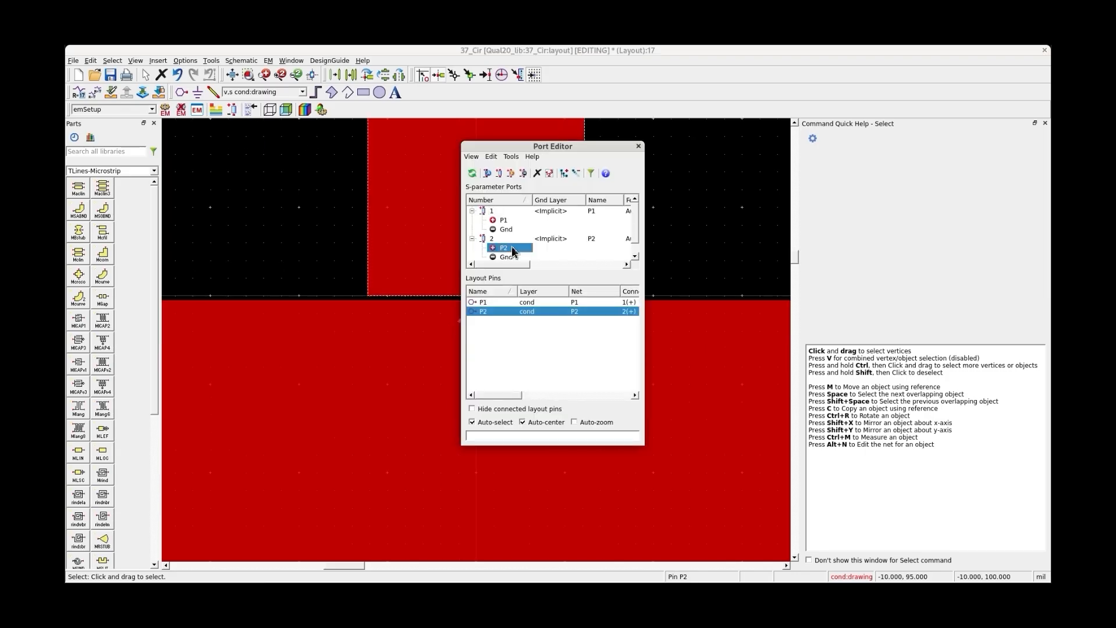
pyautogui.moveTo(512, 249); pyautogui.dragTo(506, 230)
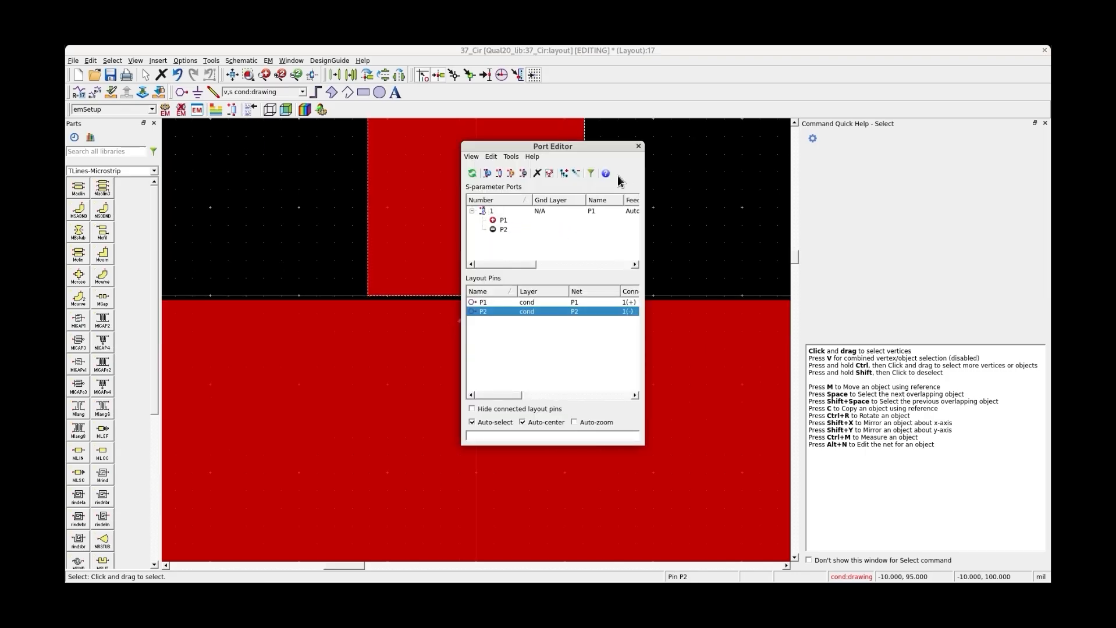
pyautogui.click(638, 146)
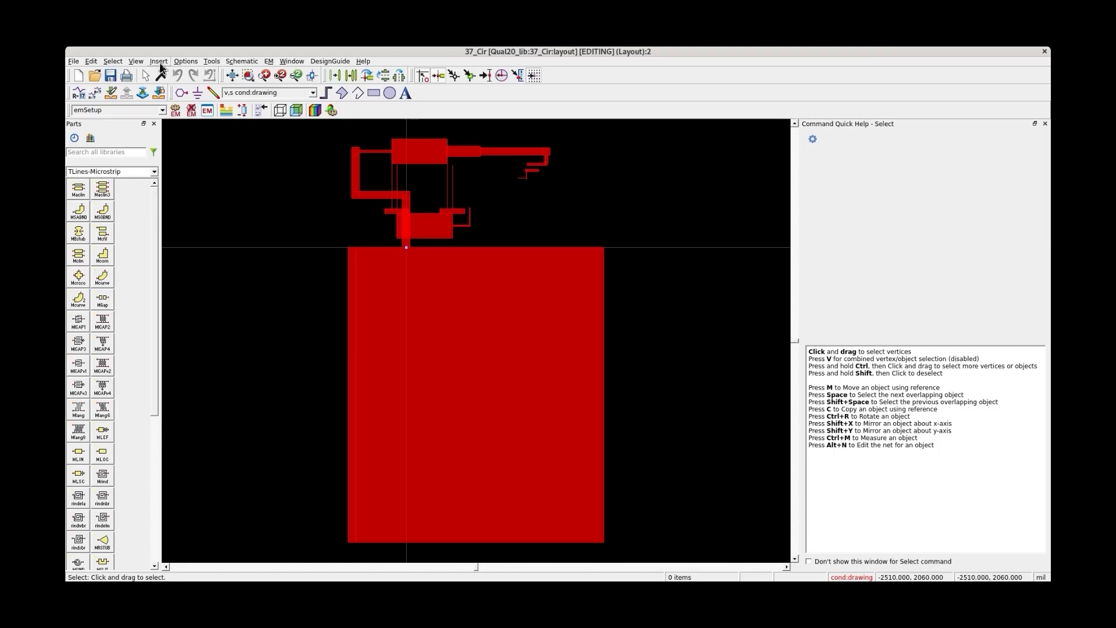
# Open the existing rfpro view of 37_Cir in RFPro, check the geometry in 3D, and expand the Full EM Analysis setup.
pyautogui.click(212, 61)
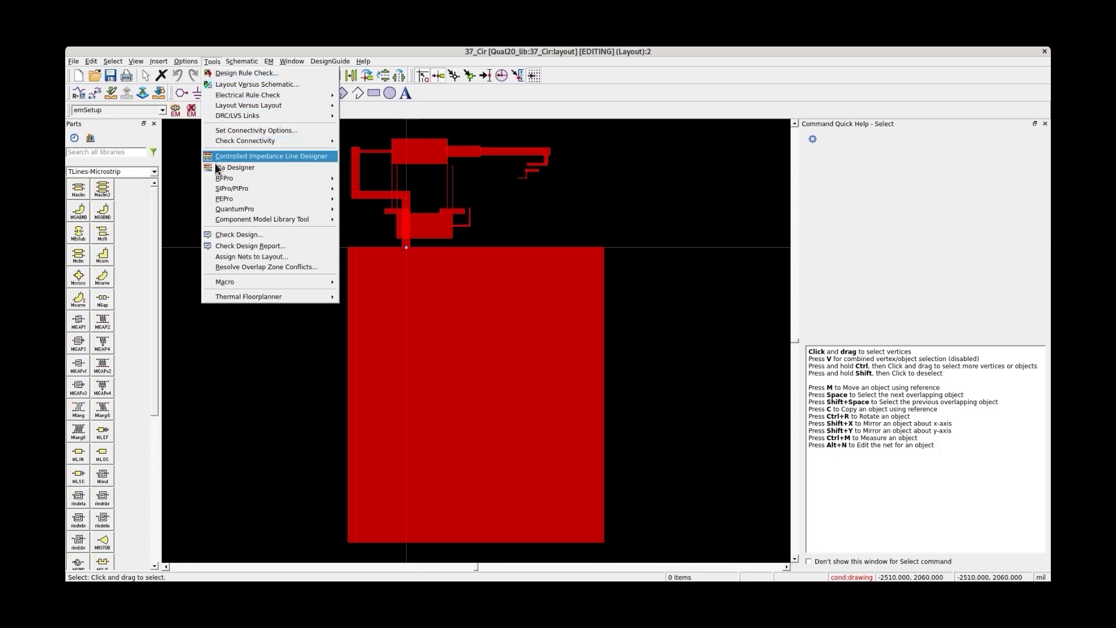
pyautogui.moveTo(227, 178)
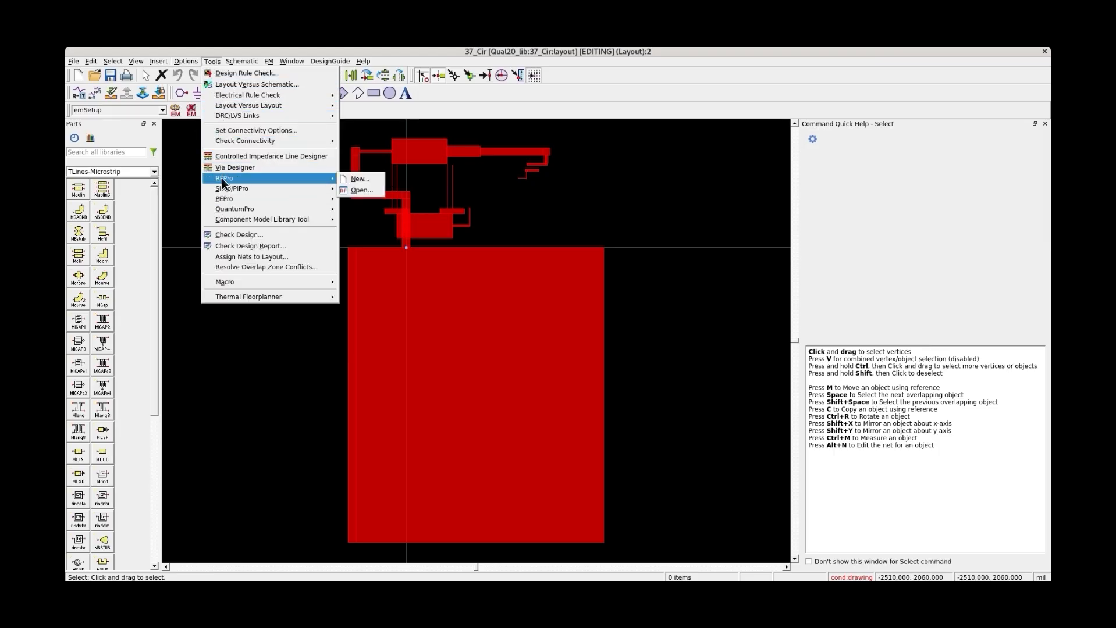
pyautogui.click(362, 191)
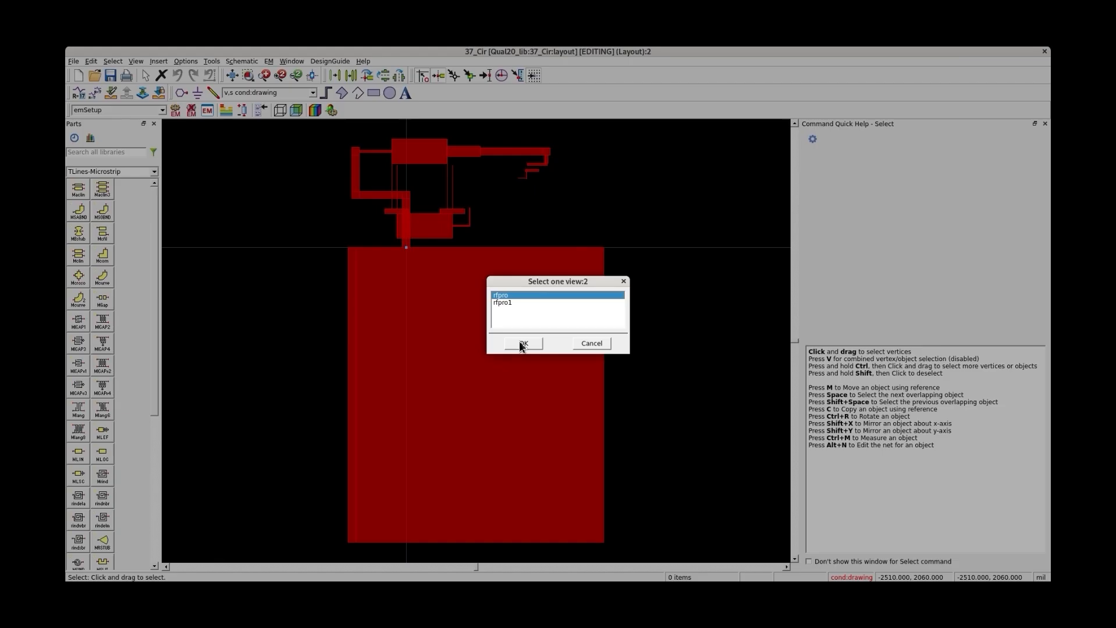
pyautogui.click(522, 344)
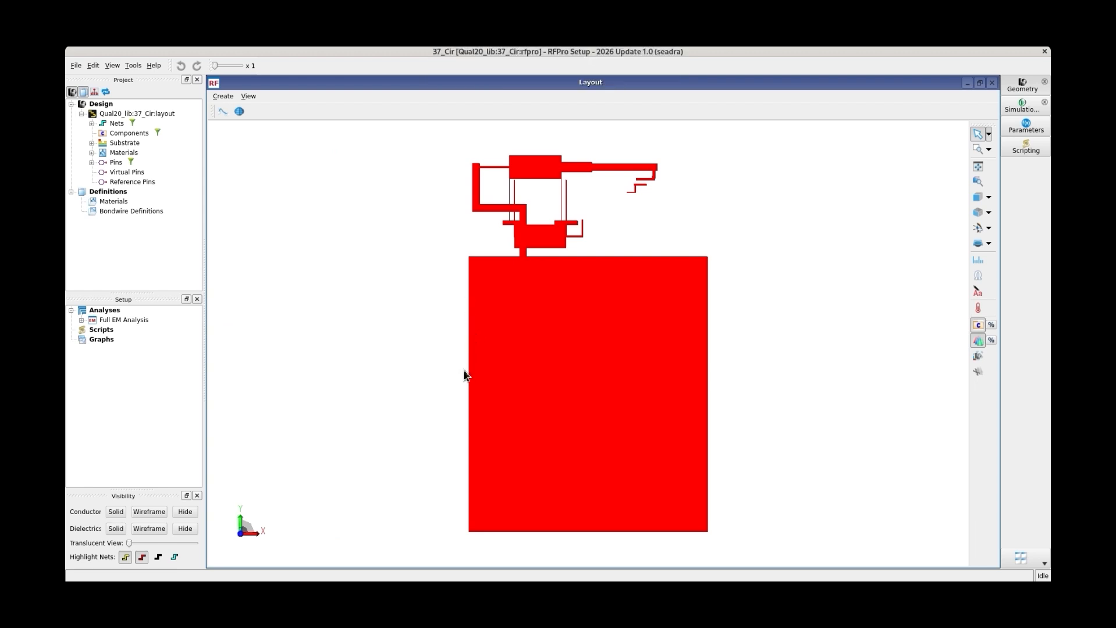
pyautogui.moveTo(453, 393); pyautogui.dragTo(399, 274)
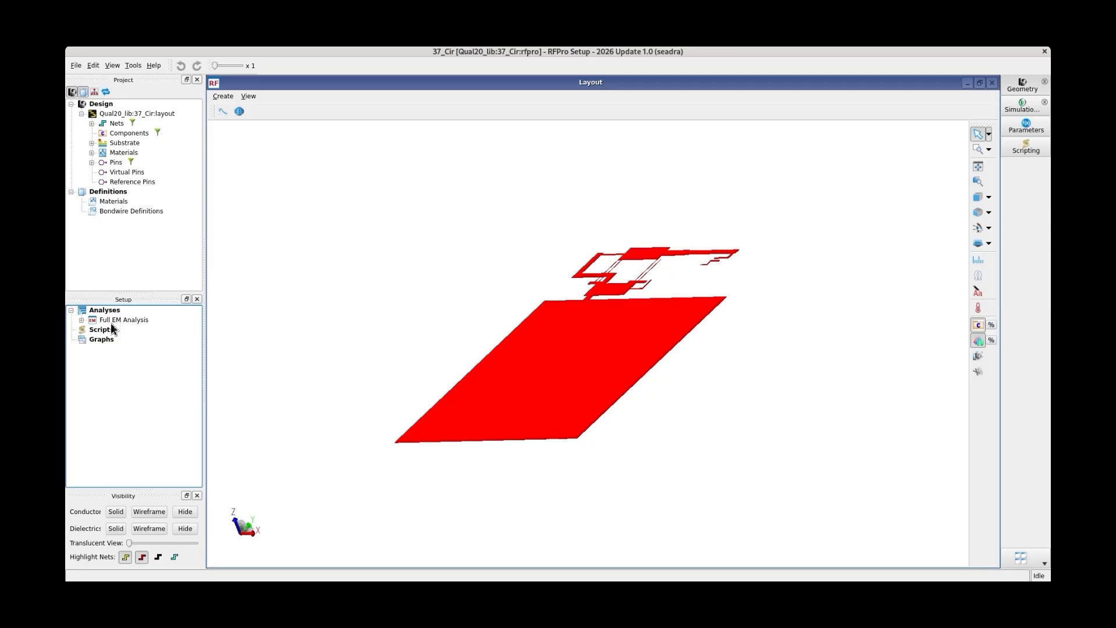
pyautogui.click(81, 320)
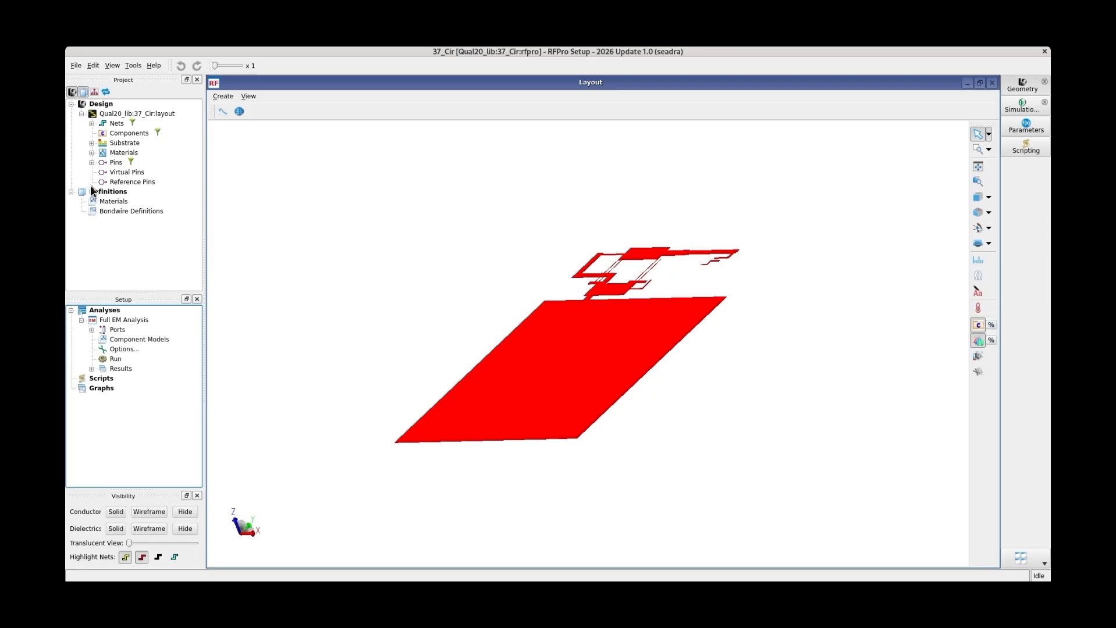
# Add a port to the Full EM Analysis from the layout pins P1 and P2, and delete the duplicate second port.
pyautogui.click(91, 163)
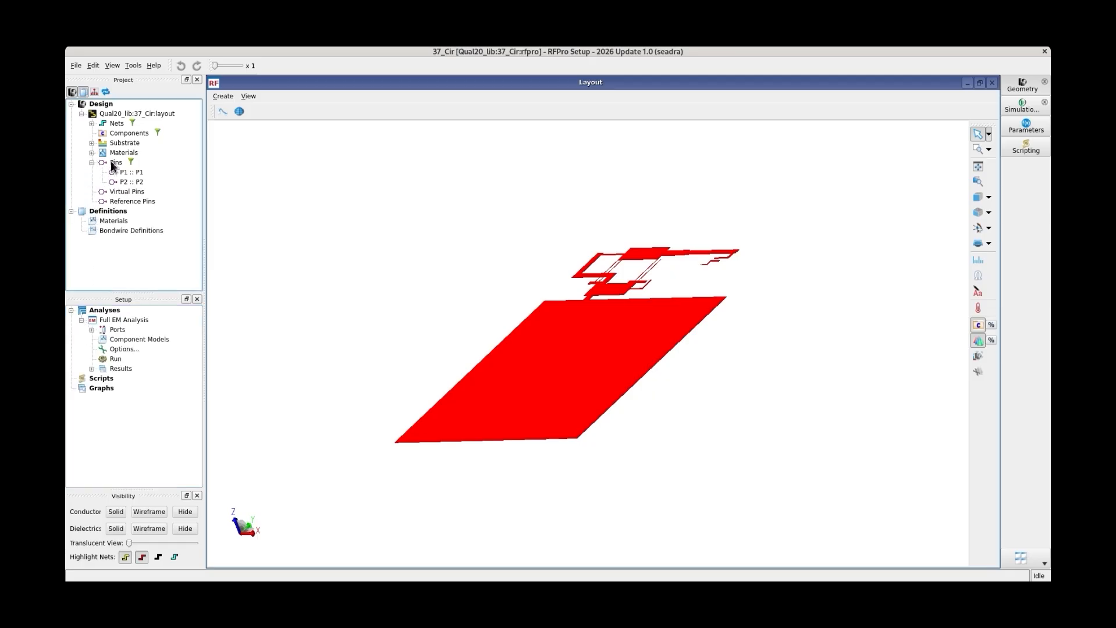
pyautogui.moveTo(116, 163); pyautogui.dragTo(145, 335)
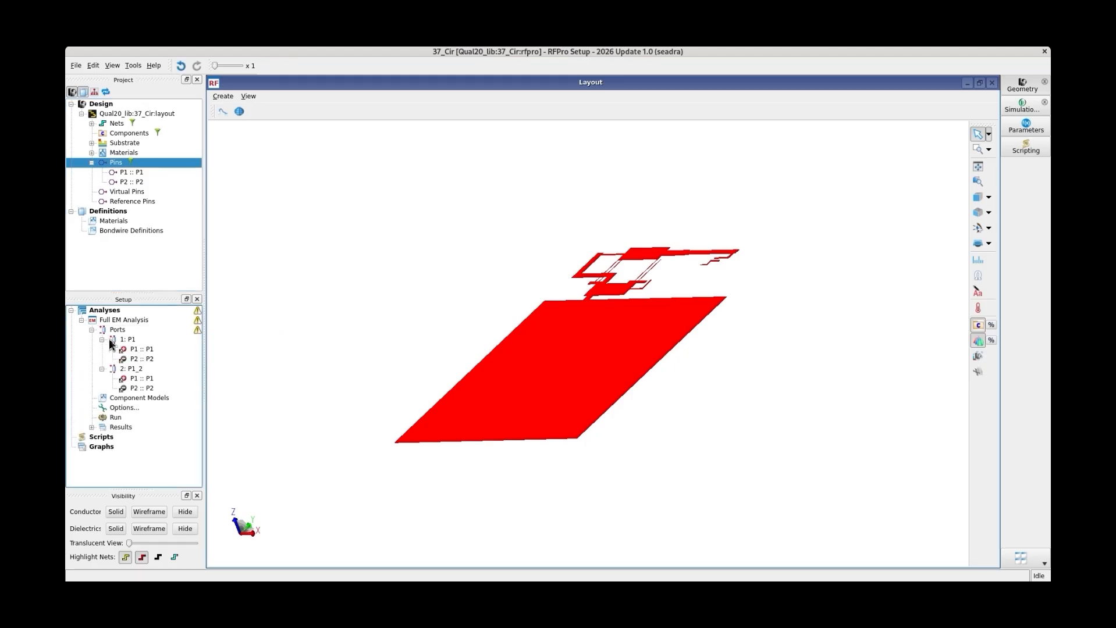
pyautogui.rightClick(138, 373)
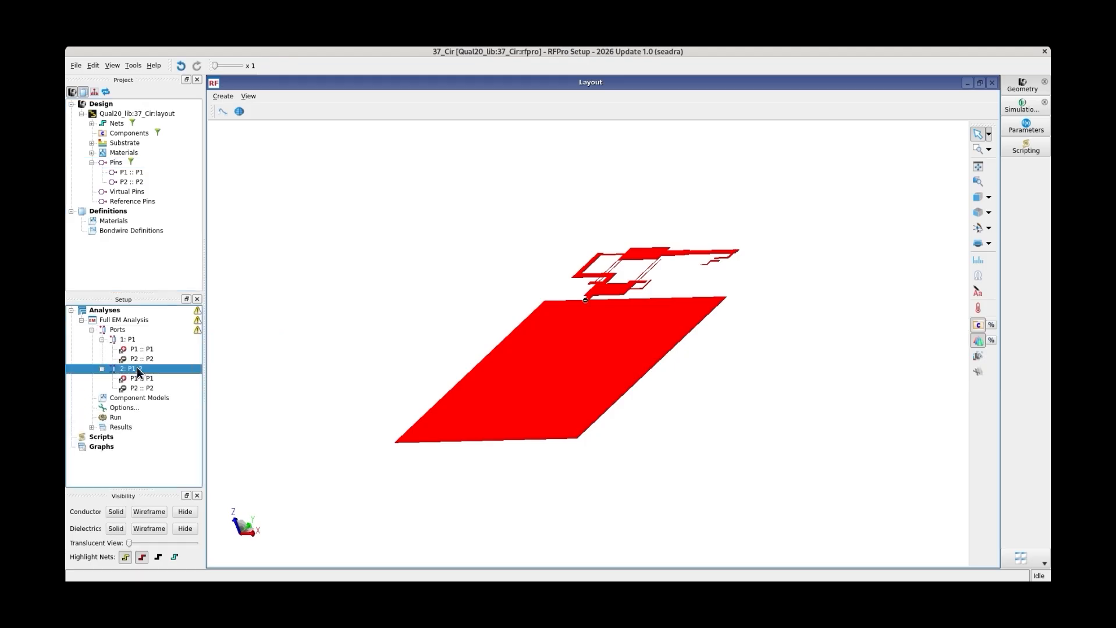
pyautogui.click(160, 443)
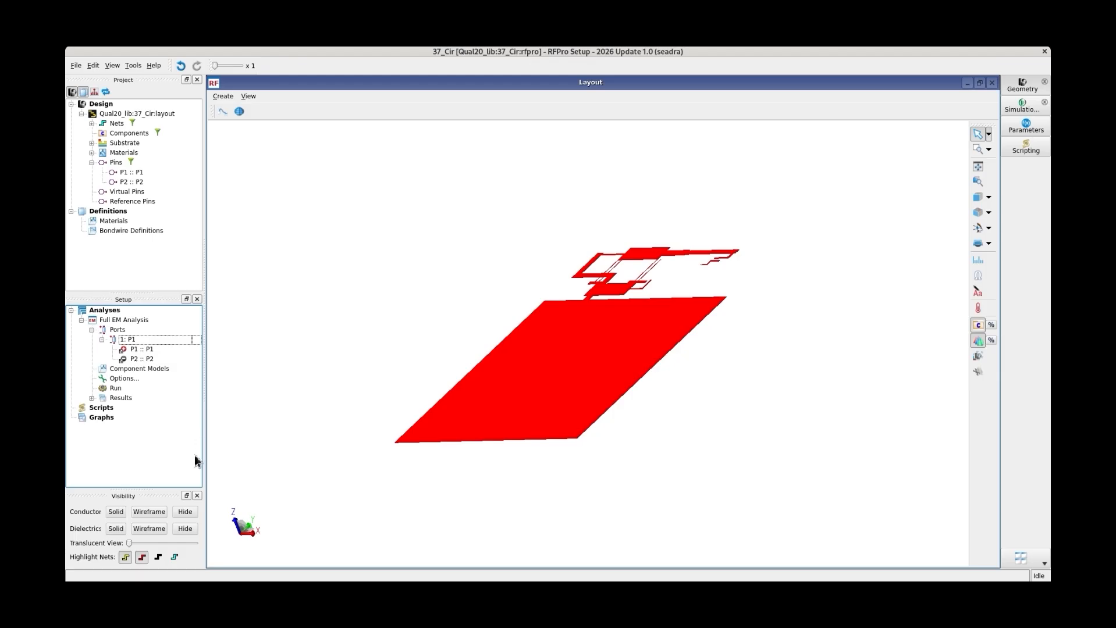
# Open the Full EM Analysis options and select Far Field On for the 0.617 to 0.96 GHz adaptive frequency plan.
pyautogui.doubleClick(117, 379)
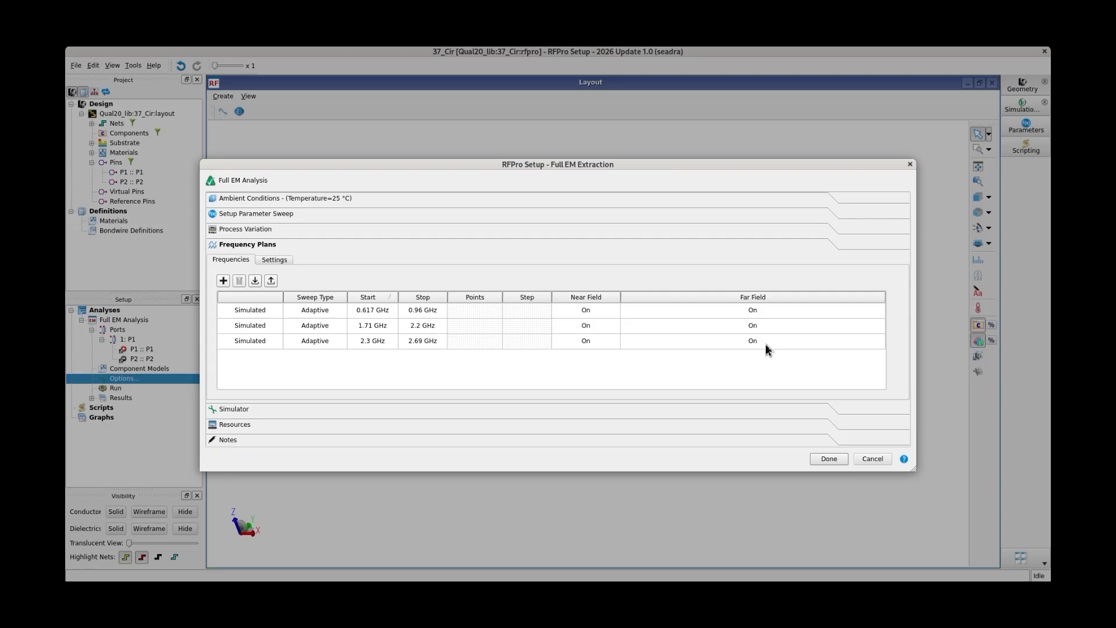
pyautogui.click(783, 312)
pyautogui.click(789, 314)
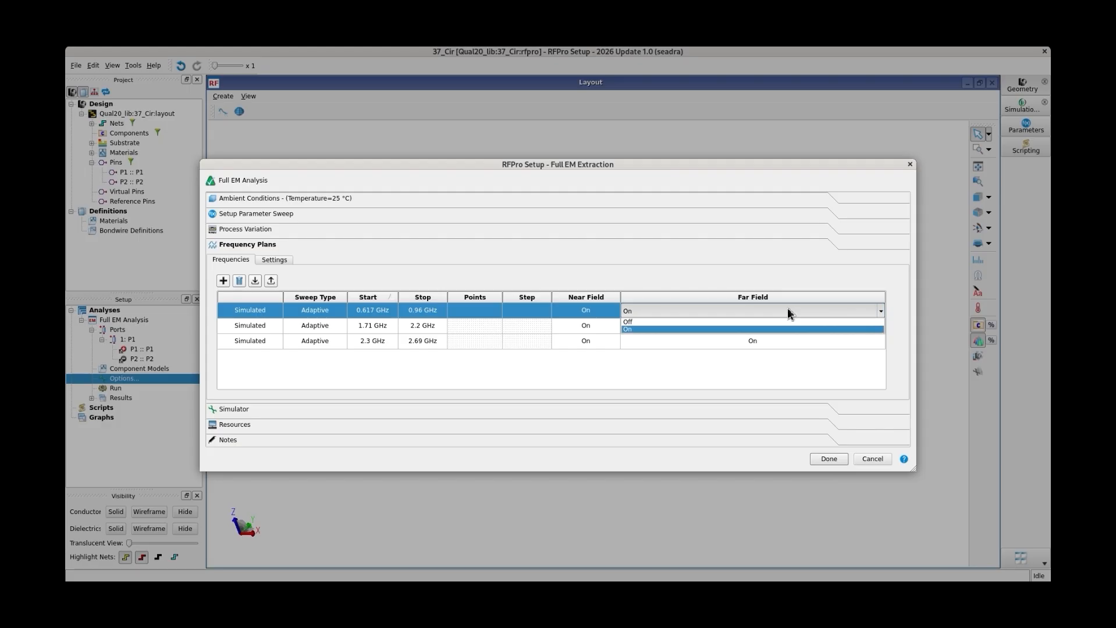
pyautogui.click(789, 330)
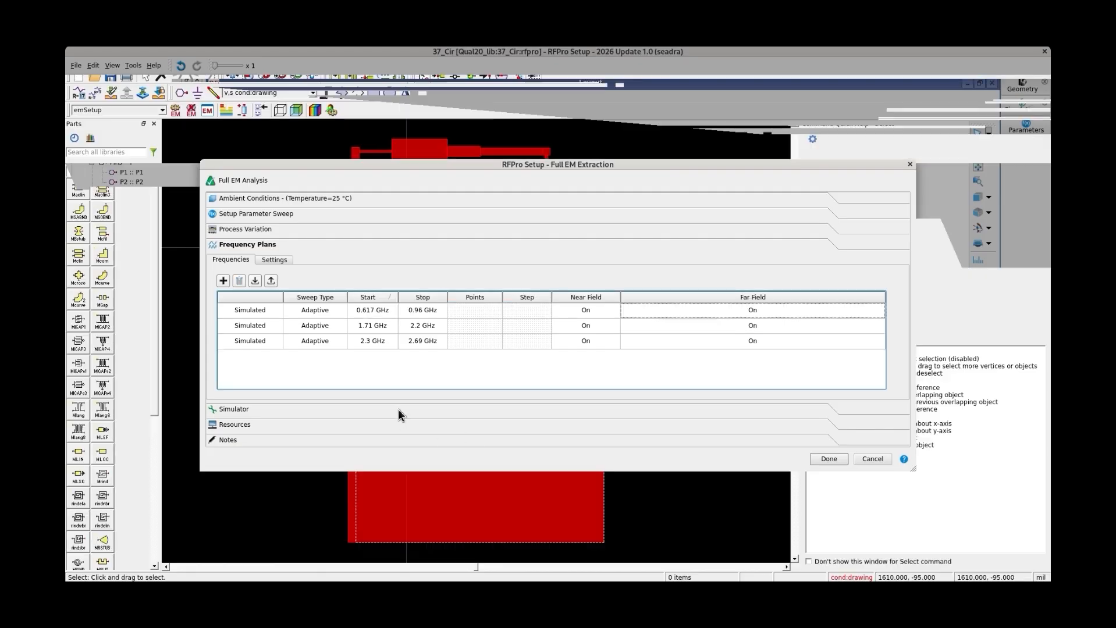
# Select the Momentum Microwave simulator preset and accept the Full EM Analysis options.
pyautogui.click(399, 415)
pyautogui.click(315, 281)
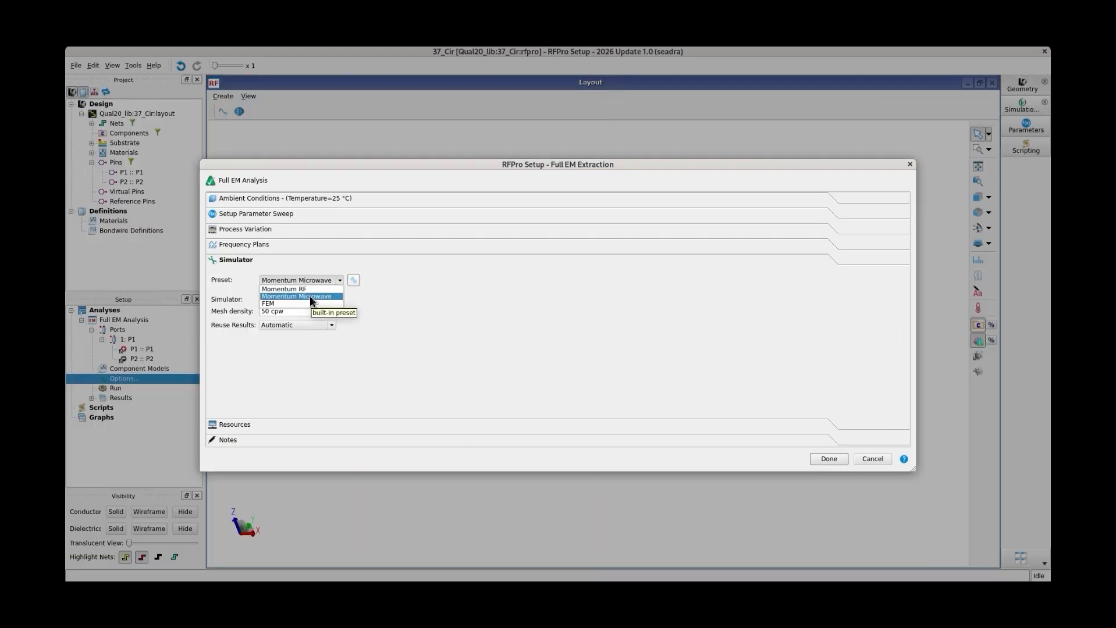
pyautogui.click(312, 296)
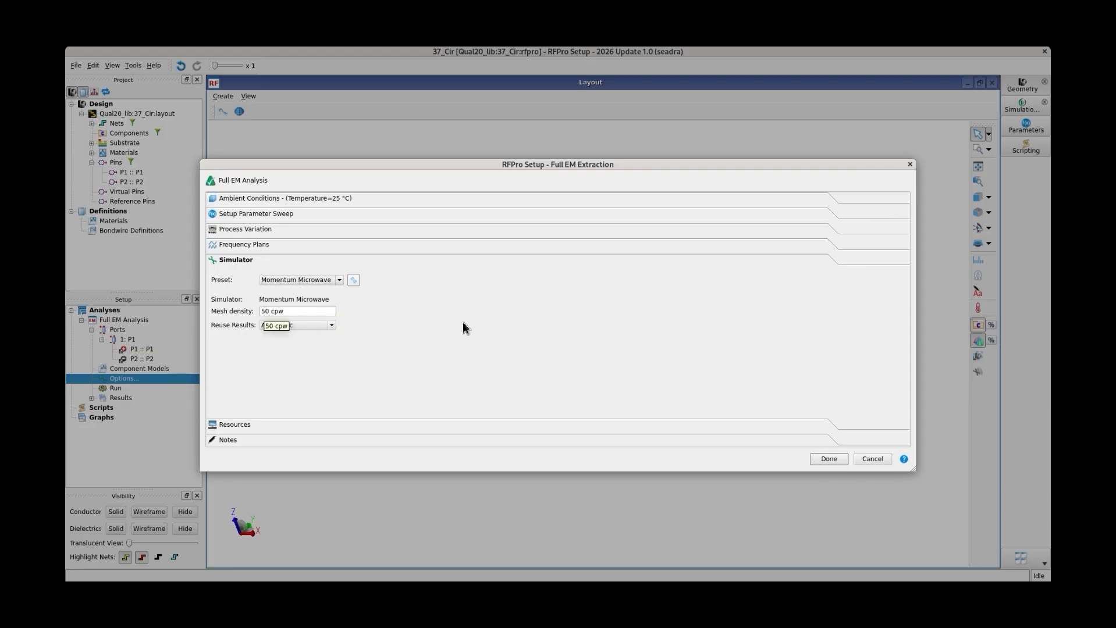
pyautogui.click(827, 461)
# Run the Full EM Analysis, saving the modified project before the simulation.
pyautogui.click(118, 390)
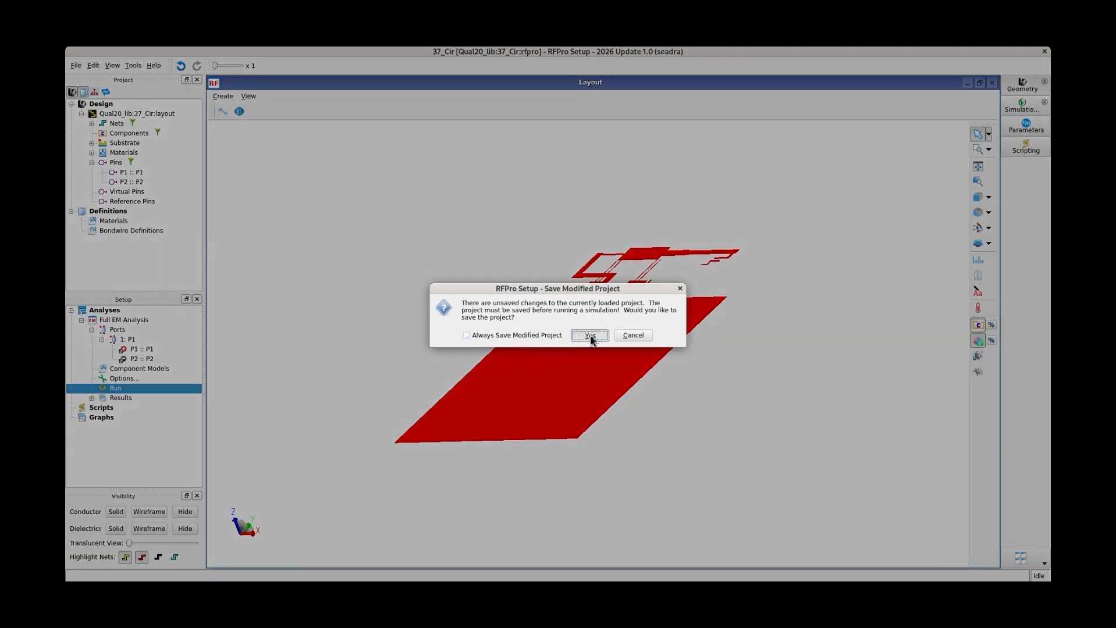
pyautogui.click(590, 338)
pyautogui.click(536, 332)
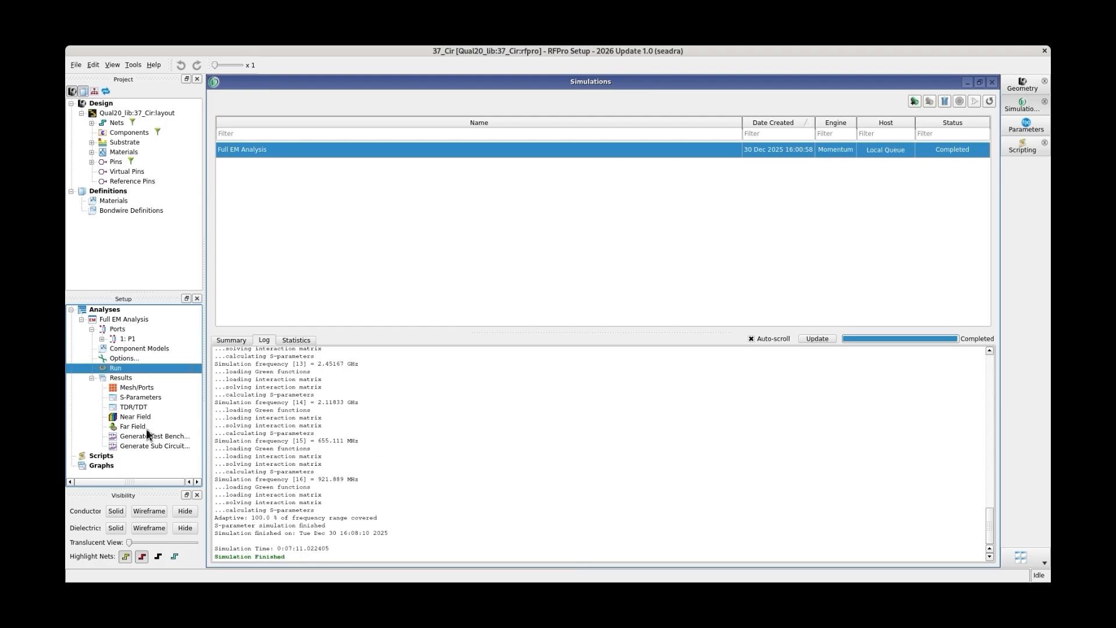
# Open the Full EM Analysis S-Parameters plot in a maximized window and place point markers at 0.617, 0.96, 1.71 and 2.69 GHz.
pyautogui.doubleClick(143, 398)
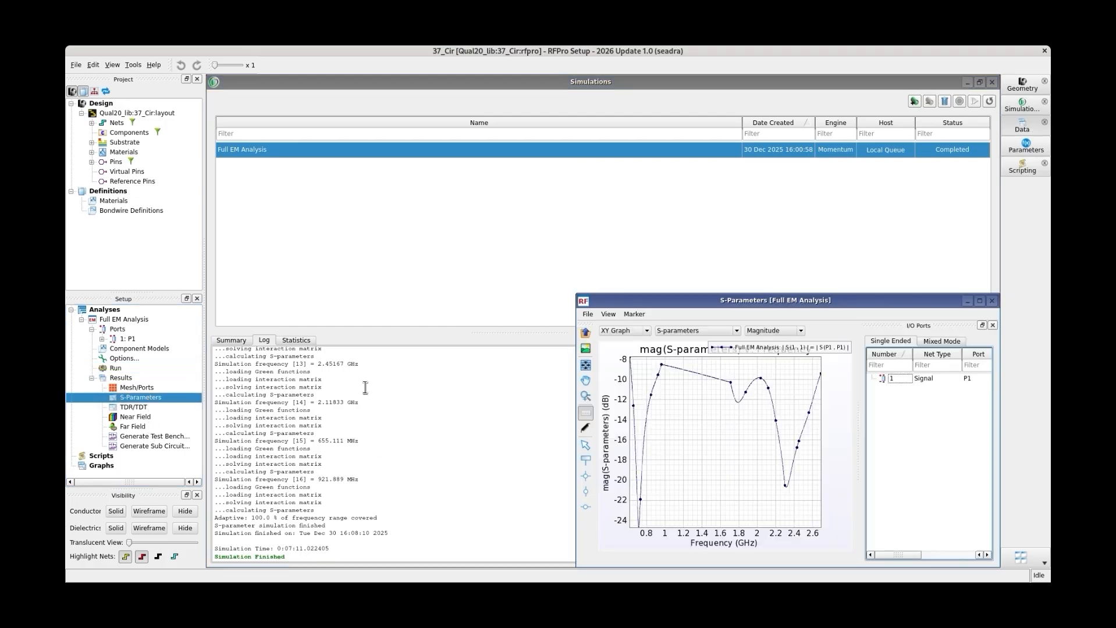
pyautogui.doubleClick(872, 301)
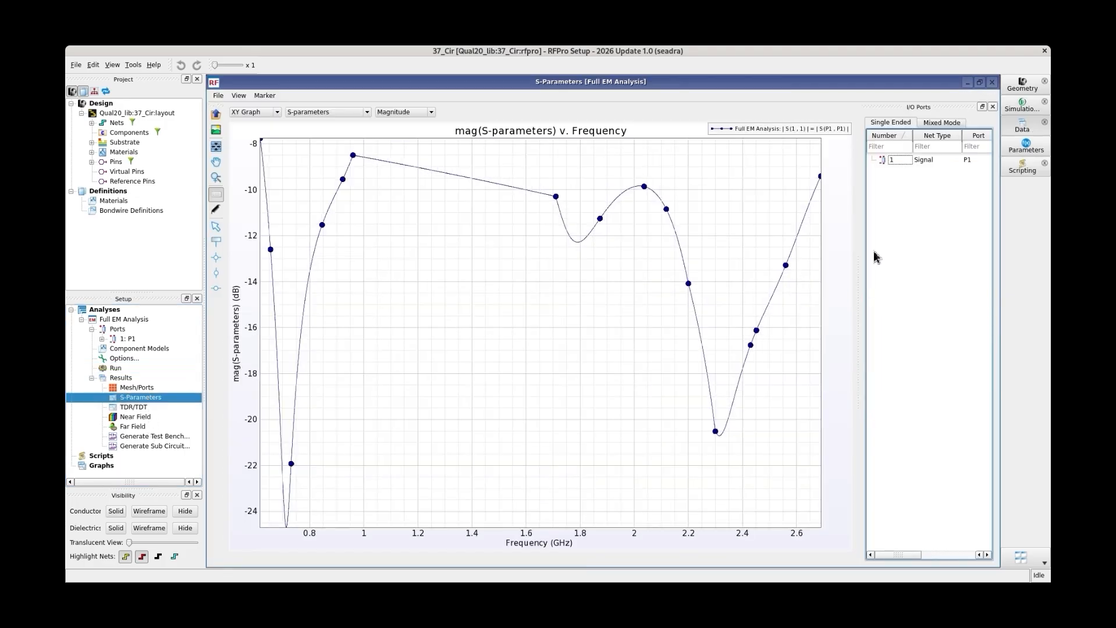
pyautogui.click(265, 96)
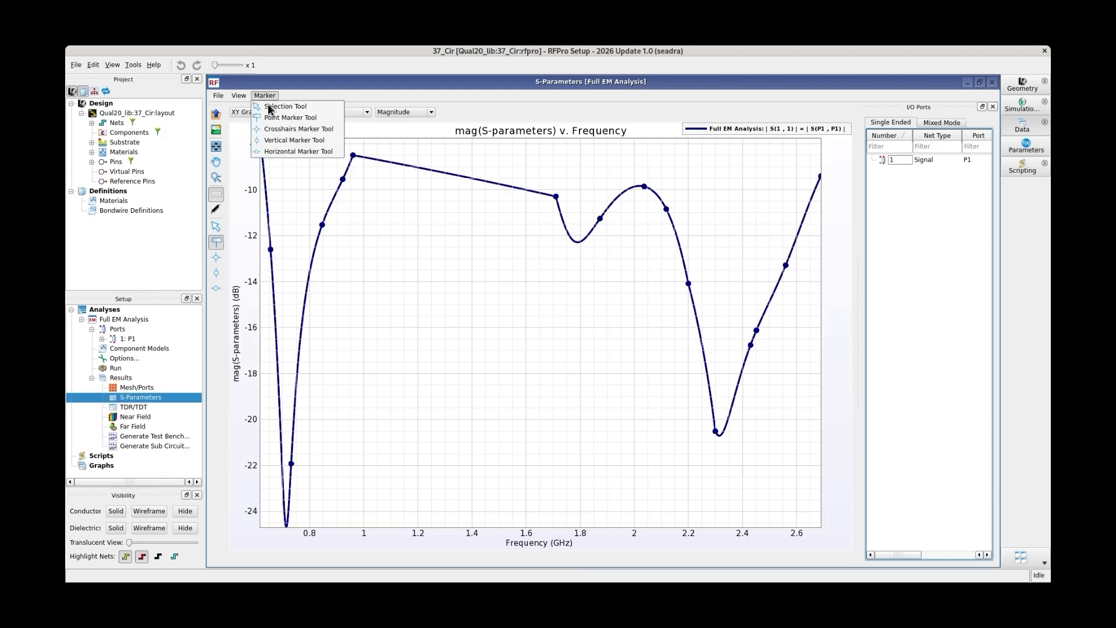
pyautogui.click(290, 119)
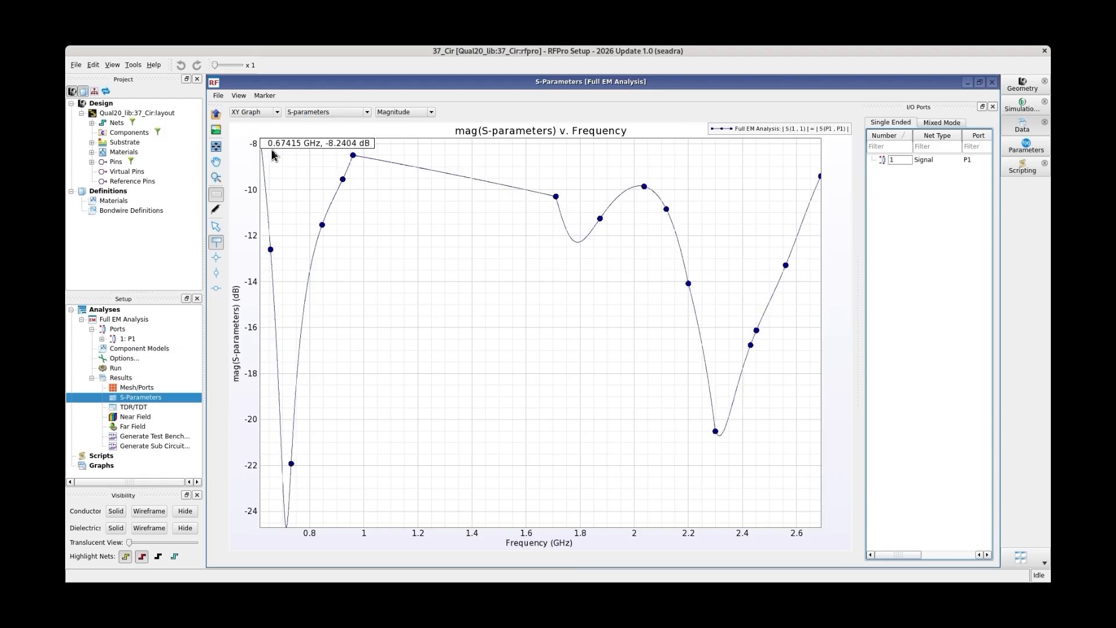
pyautogui.click(354, 156)
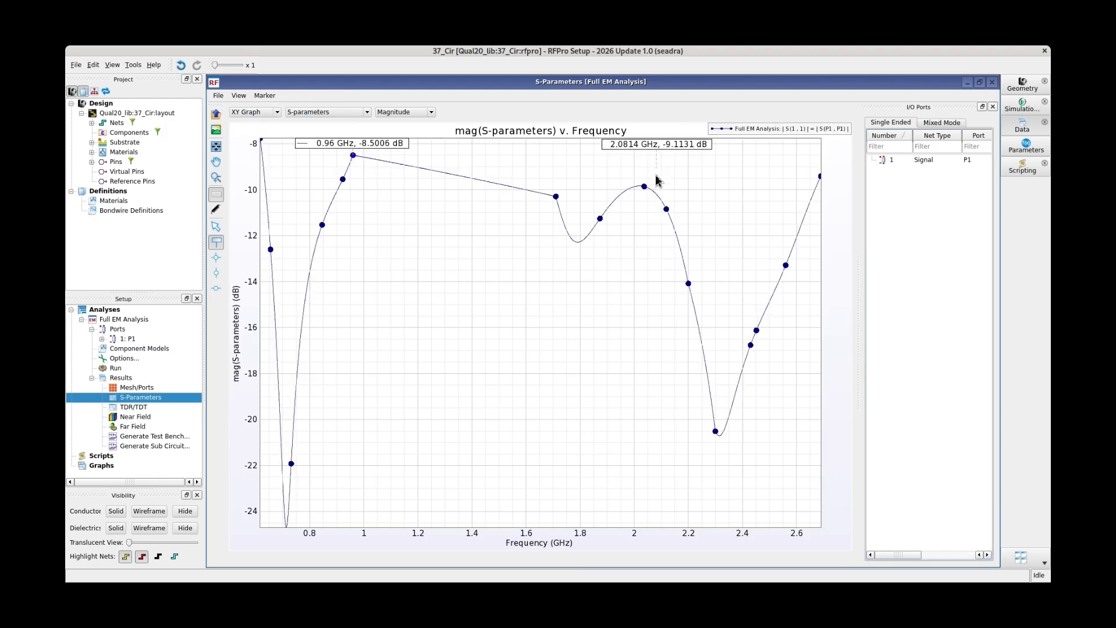
pyautogui.click(557, 199)
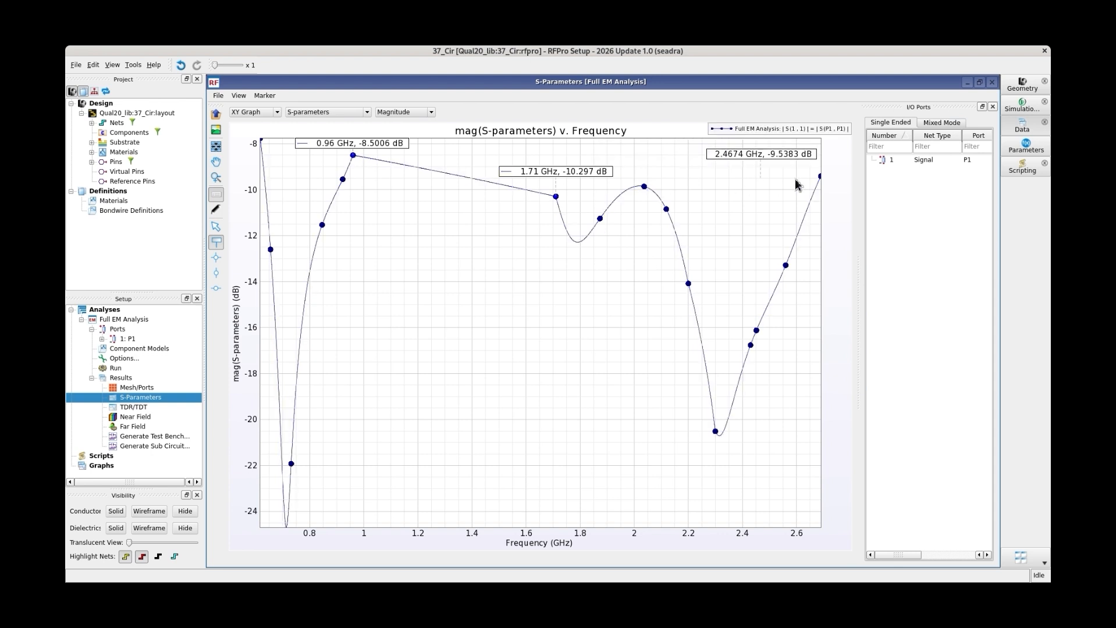
pyautogui.click(821, 180)
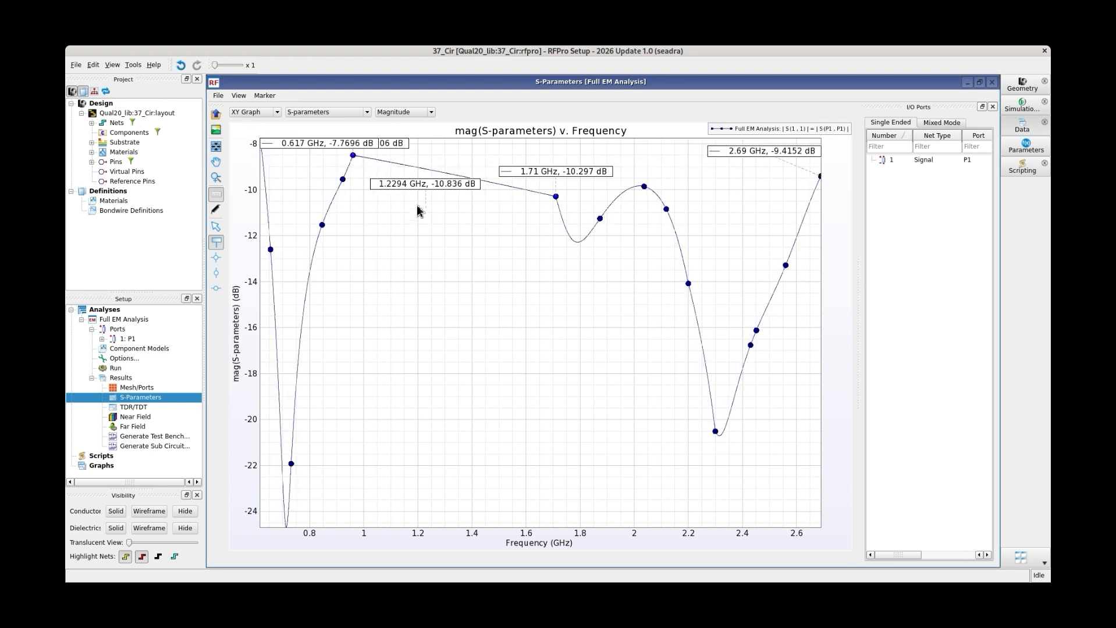
pyautogui.press('Escape')
# Move the four marker labels into clear areas of the S-parameter plot so they do not overlap each other.
pyautogui.doubleClick(353, 157)
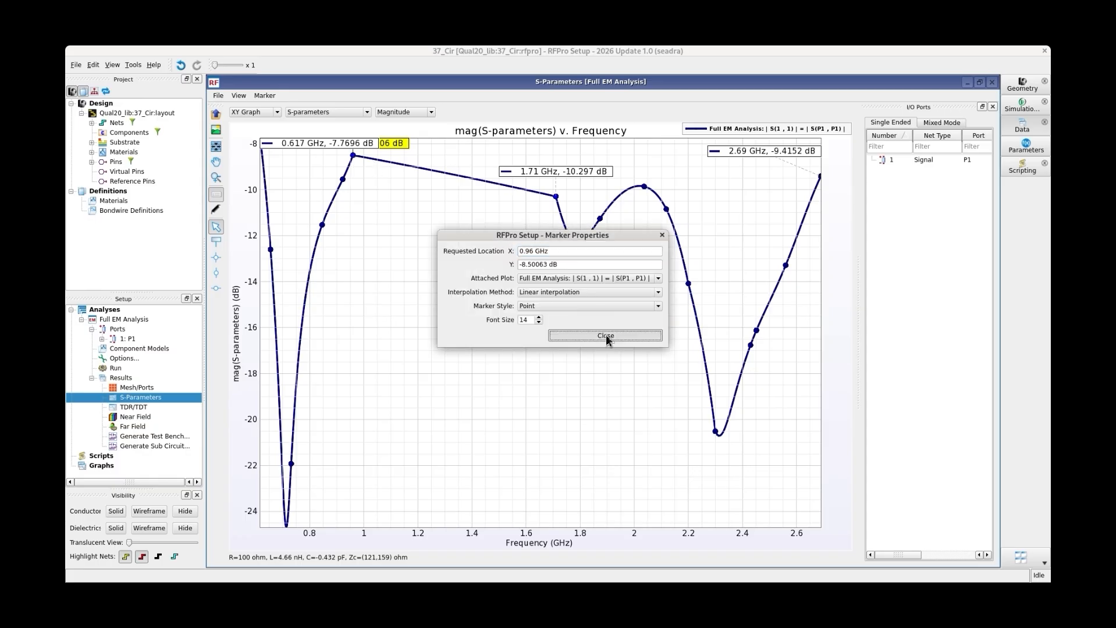
pyautogui.click(630, 334)
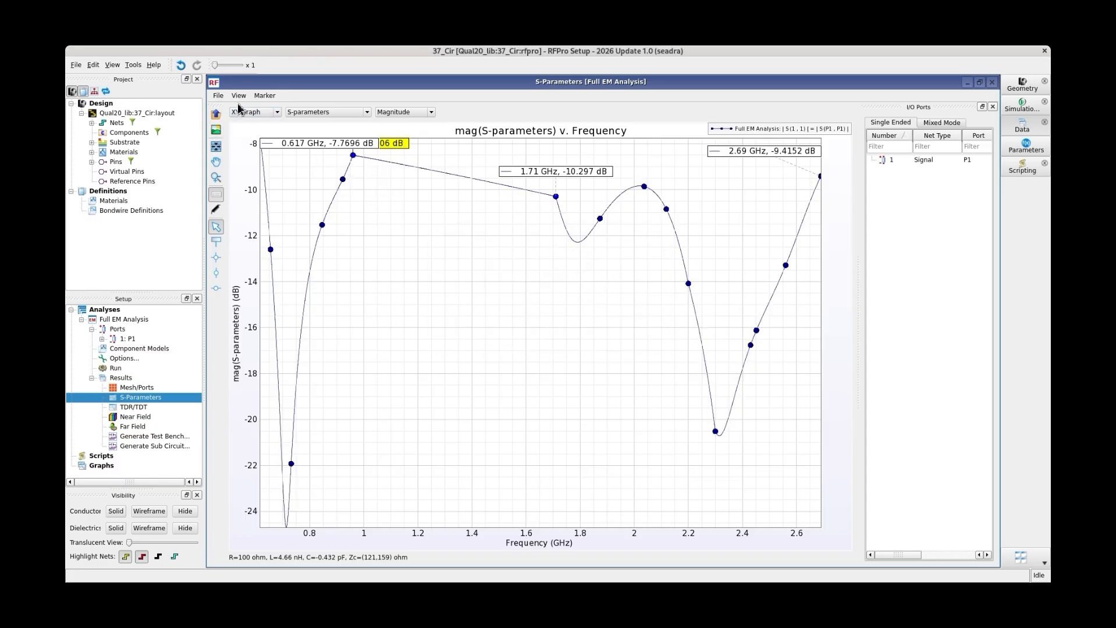
pyautogui.moveTo(319, 144); pyautogui.dragTo(339, 268)
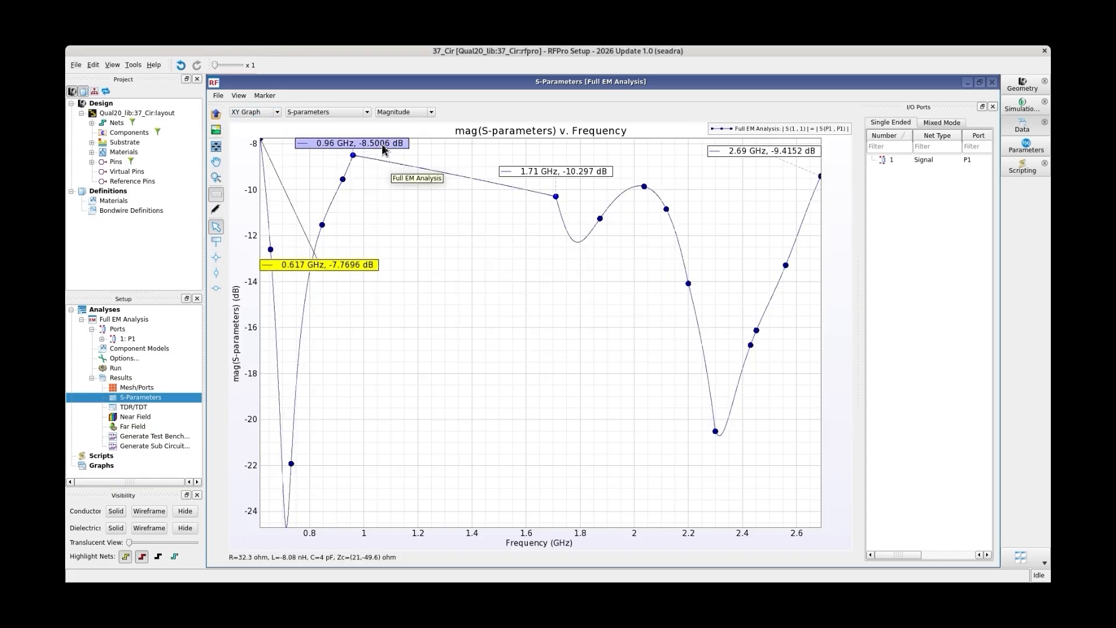
pyautogui.moveTo(389, 162); pyautogui.dragTo(475, 256)
pyautogui.moveTo(570, 174)
pyautogui.mouseDown()
pyautogui.moveTo(588, 250)
pyautogui.moveTo(584, 312)
pyautogui.mouseUp()
pyautogui.moveTo(768, 164); pyautogui.dragTo(760, 265)
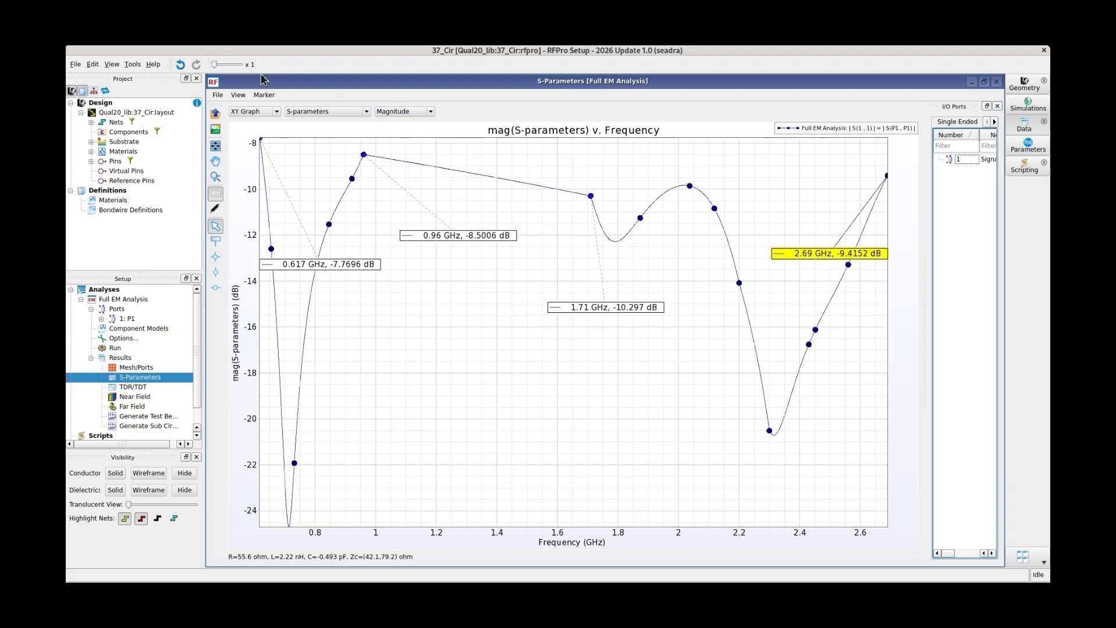
# Switch to the Advanced Design System main window and open the 37_Cir.dds data display.
pyautogui.moveTo(0, 0)
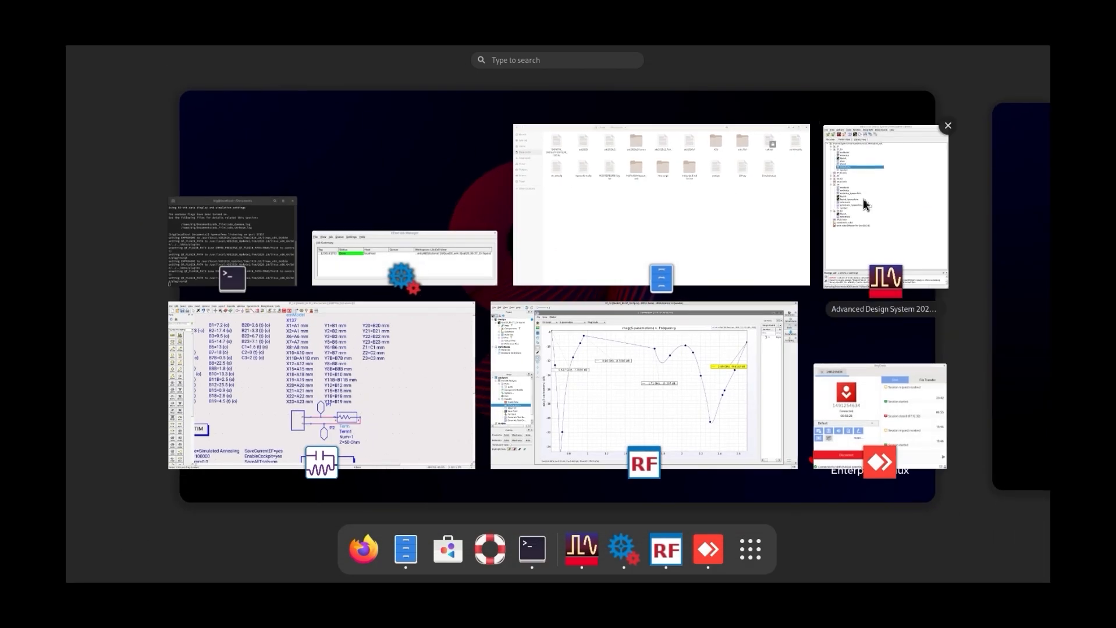
pyautogui.click(854, 219)
pyautogui.doubleClick(530, 207)
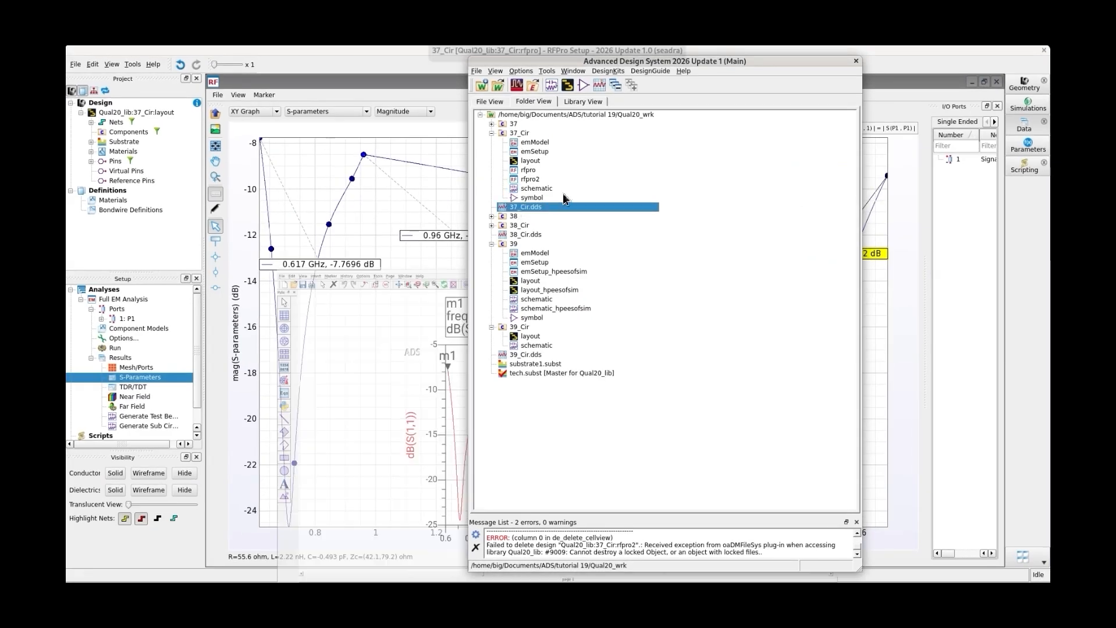
# Arrange the 37_Cir data display and the RFPro S-parameter plot side by side, with the data display fitted to its window, to compare the curves.
pyautogui.click(318, 51)
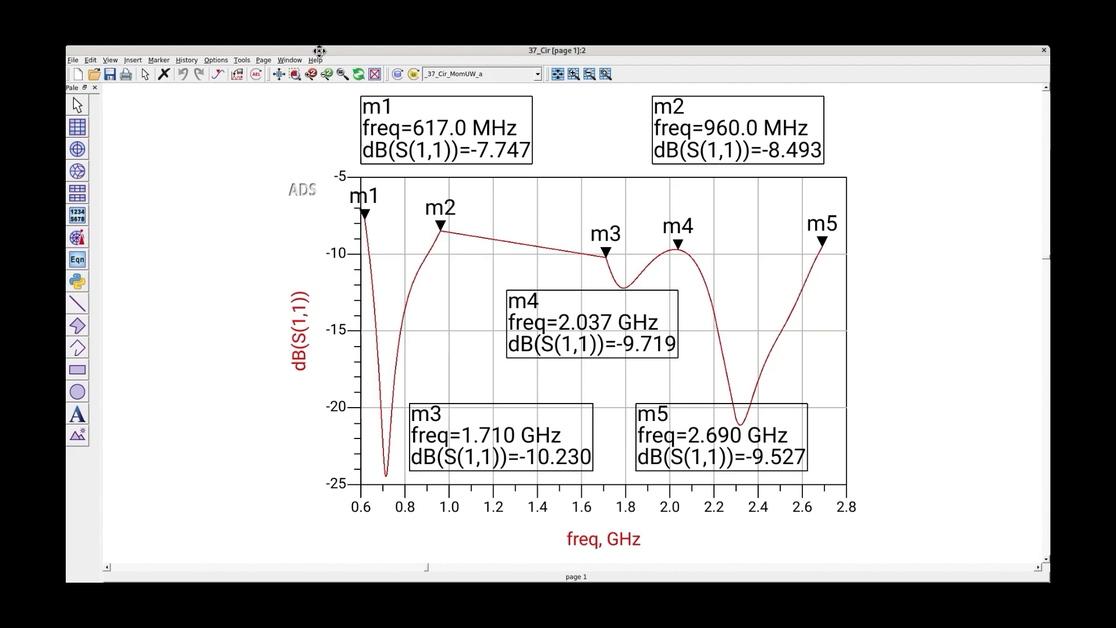
pyautogui.doubleClick(495, 54)
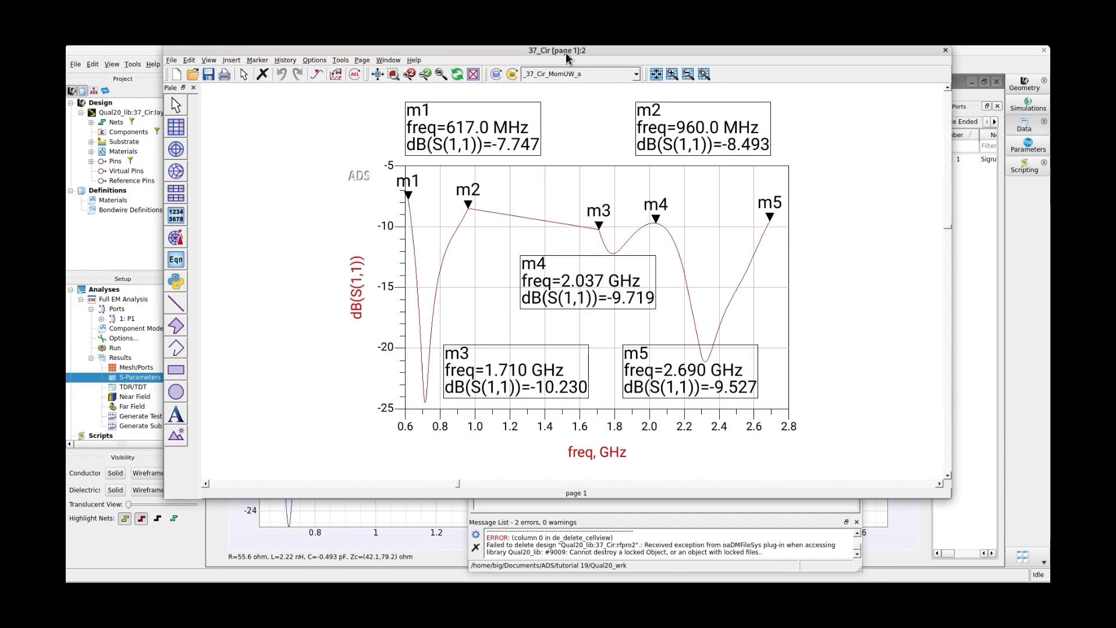
pyautogui.moveTo(488, 58); pyautogui.dragTo(460, 57)
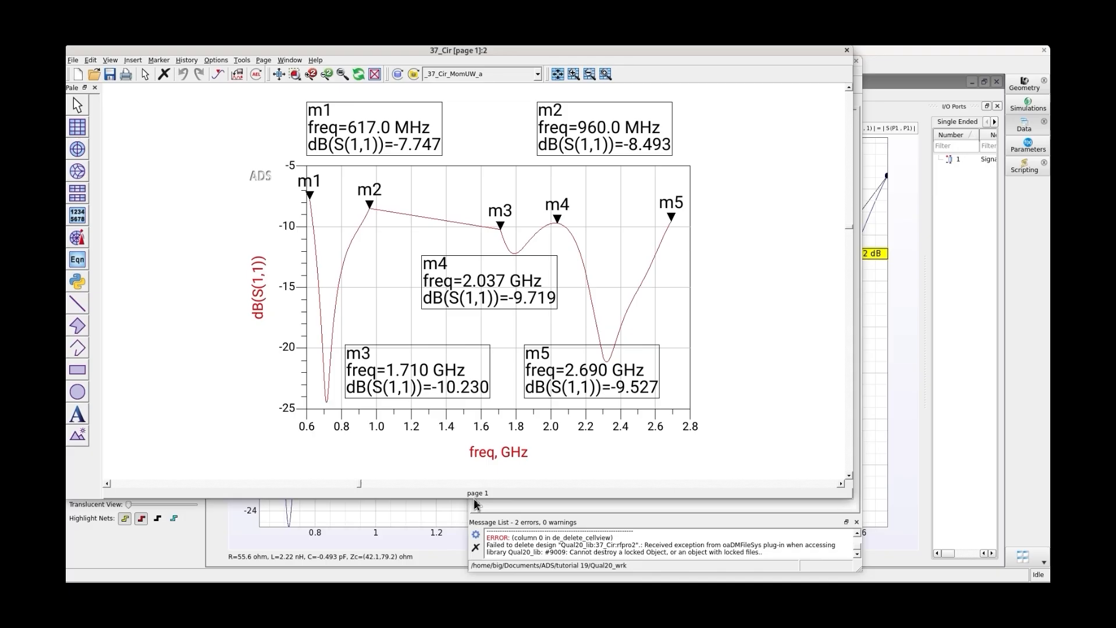
pyautogui.moveTo(474, 504); pyautogui.dragTo(476, 581)
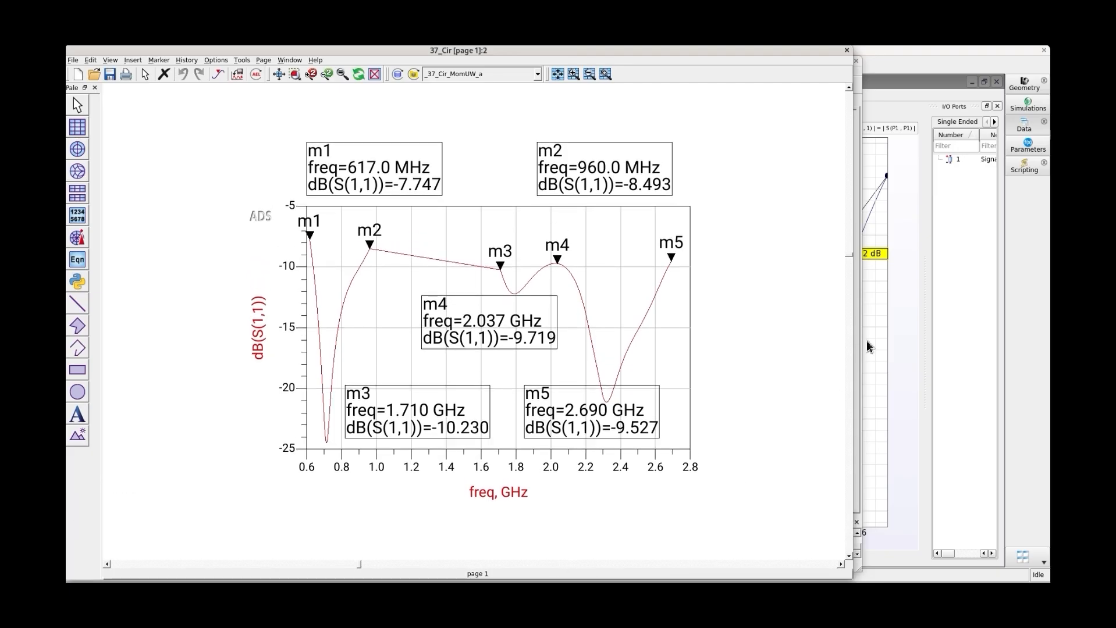
pyautogui.moveTo(851, 331); pyautogui.dragTo(560, 331)
pyautogui.click(928, 63)
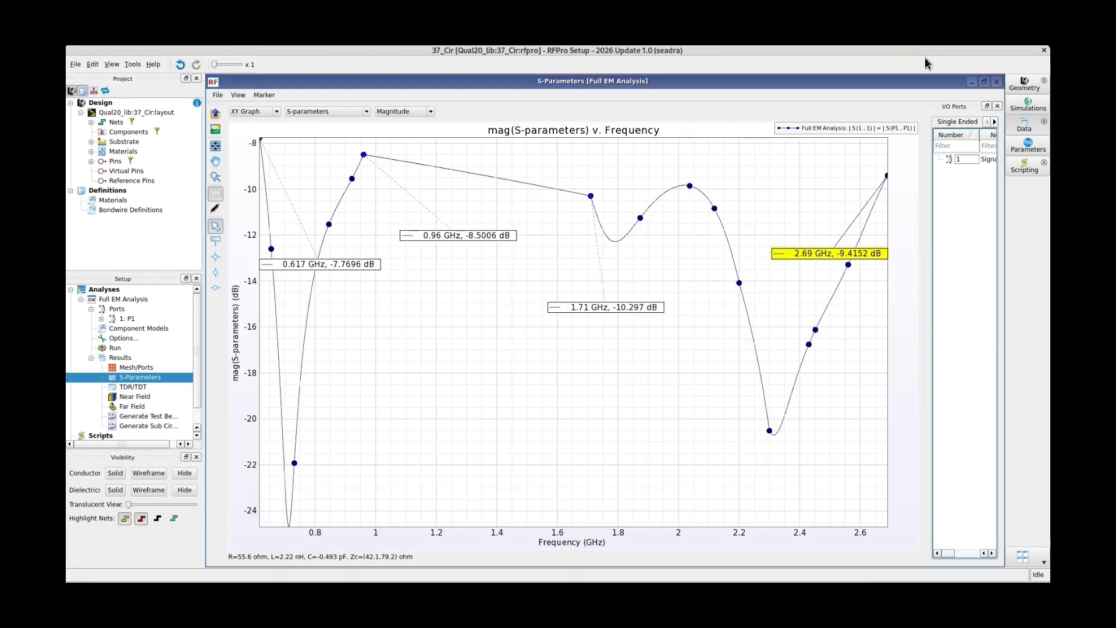
pyautogui.doubleClick(329, 52)
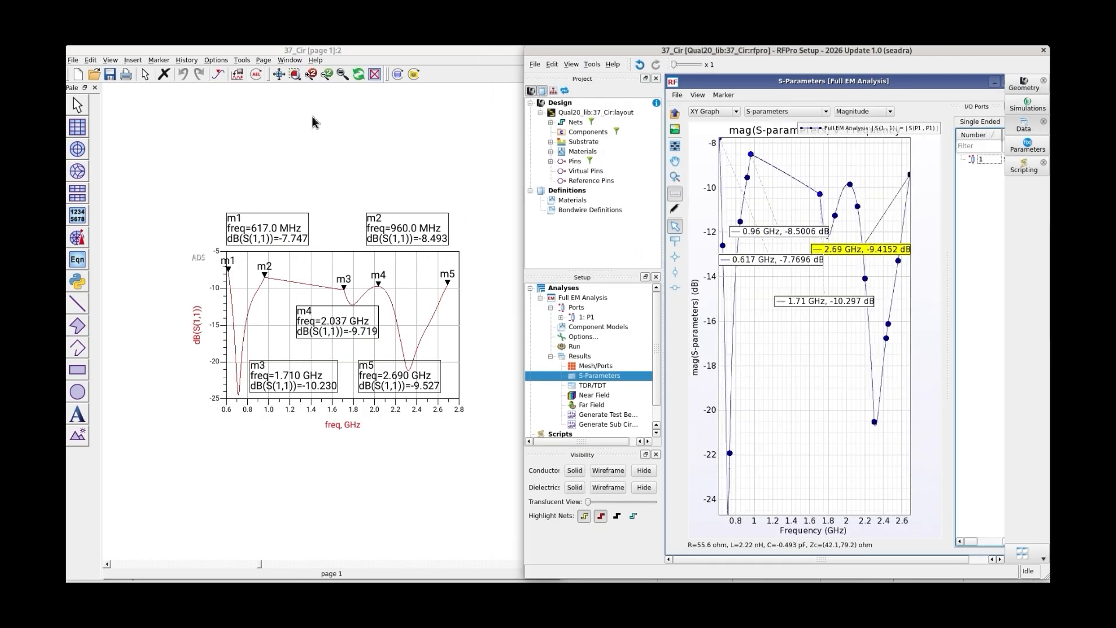
pyautogui.click(279, 74)
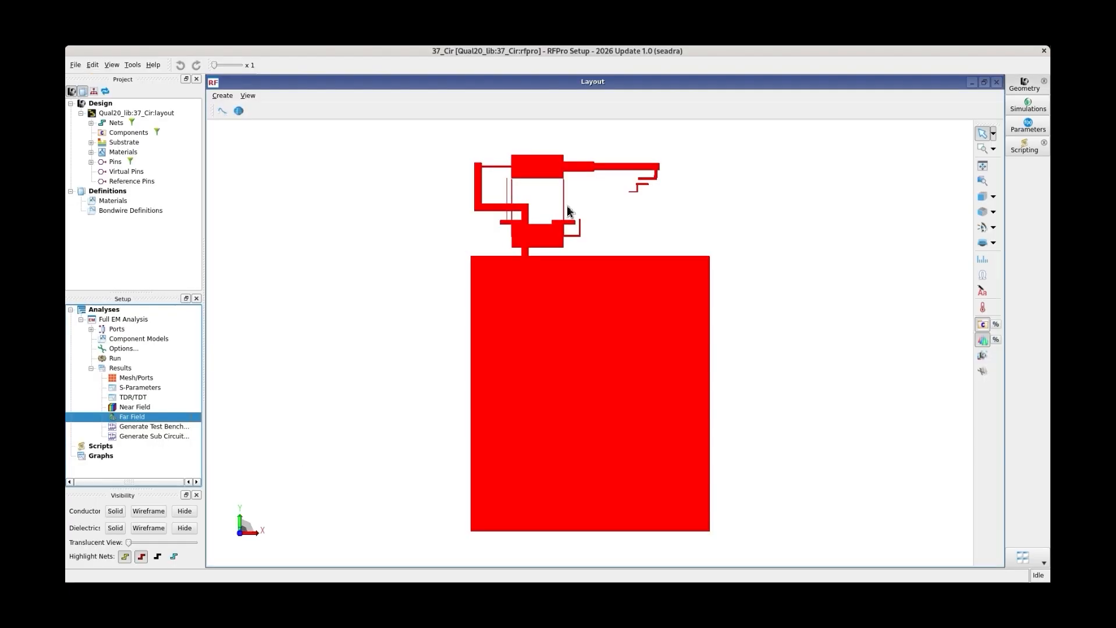
# Open the Far Field results and show the total Gain pattern at 617 MHz.
pyautogui.doubleClick(131, 418)
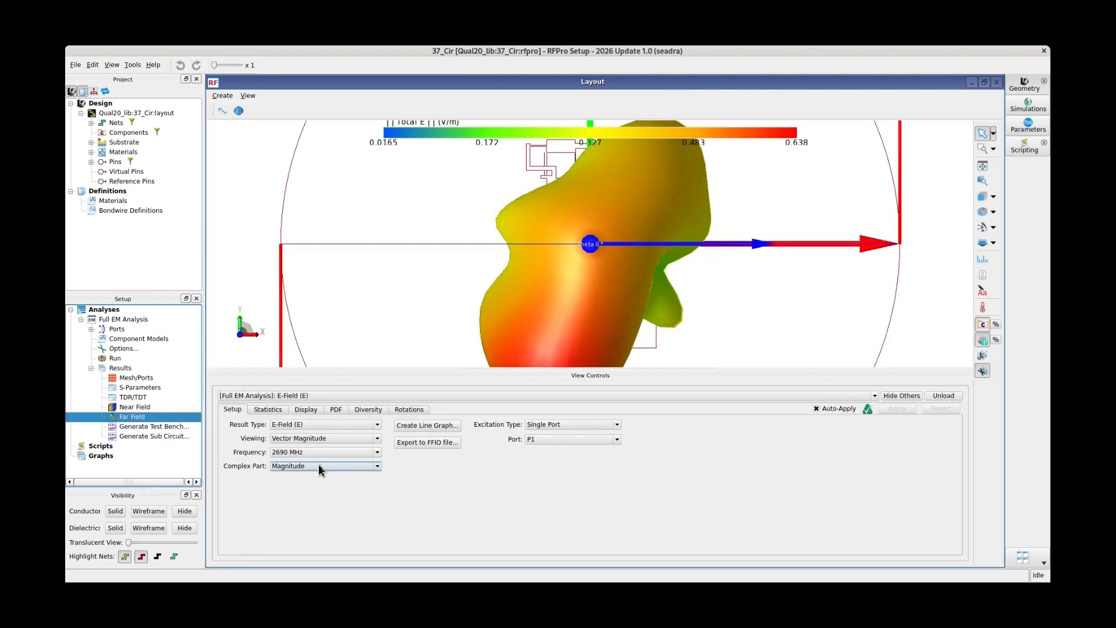
pyautogui.click(310, 426)
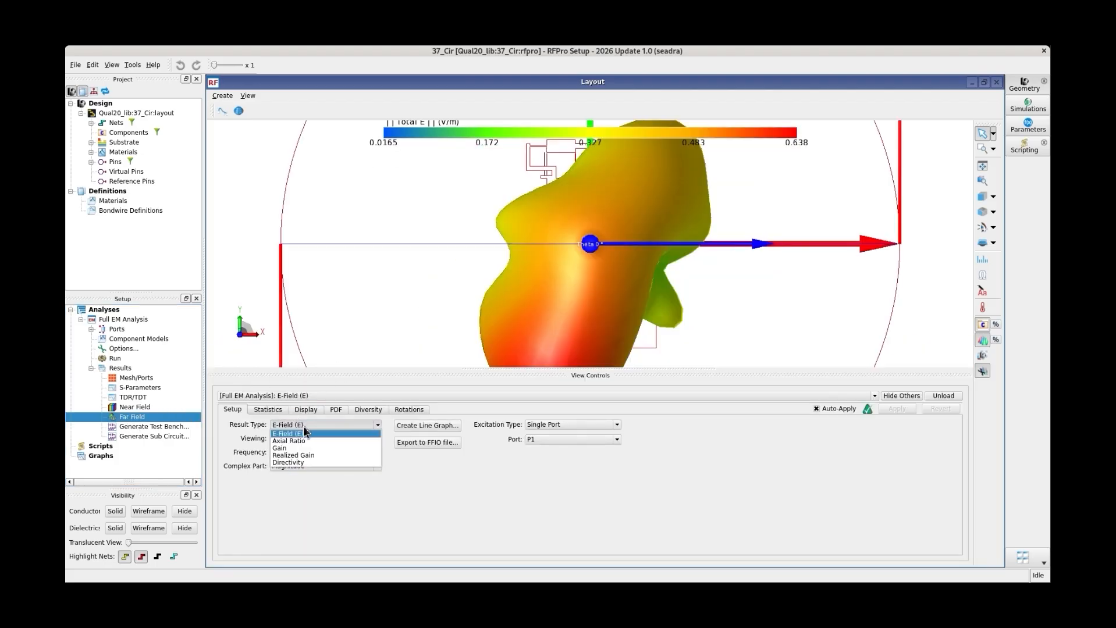
pyautogui.click(292, 449)
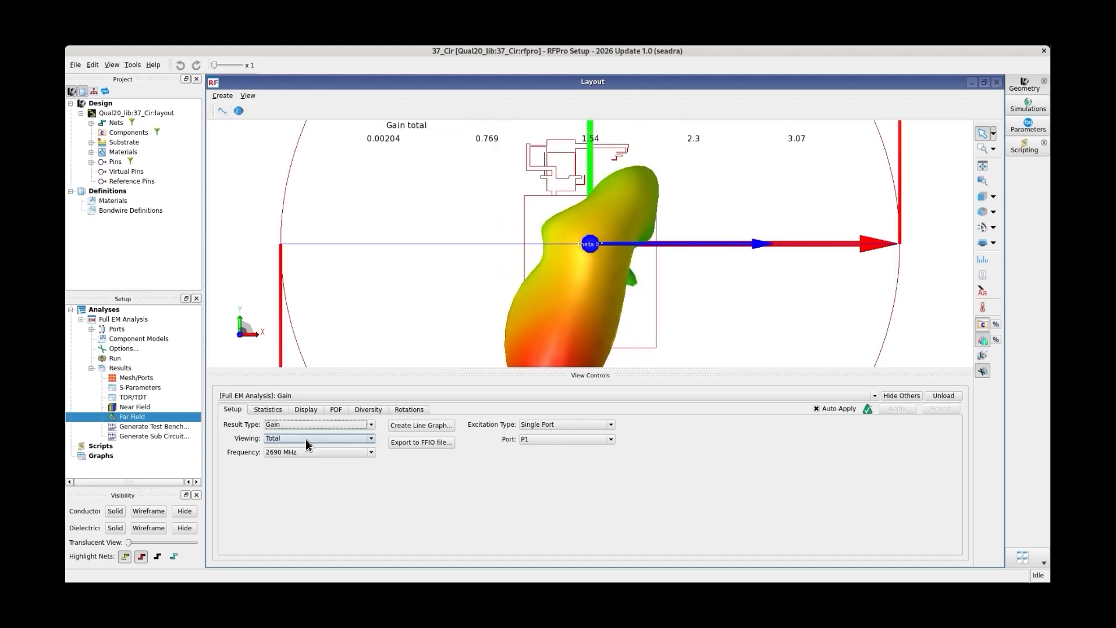
pyautogui.click(295, 454)
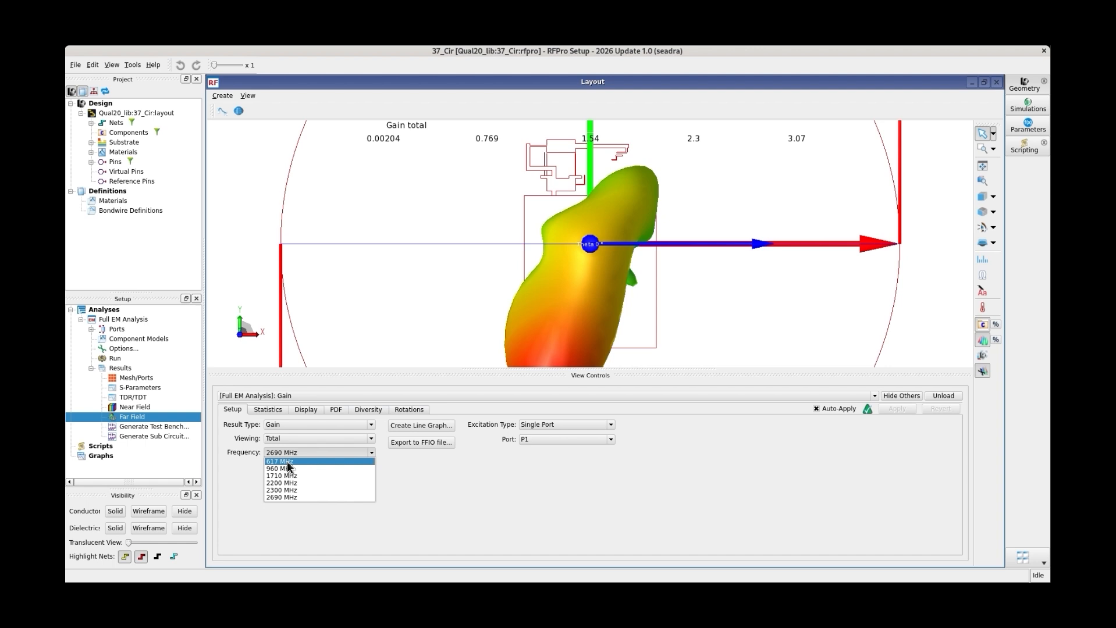
pyautogui.click(288, 463)
# Display the power and efficiency statistics for 617 MHz and examine the 3D gain pattern from several angles.
pyautogui.click(265, 411)
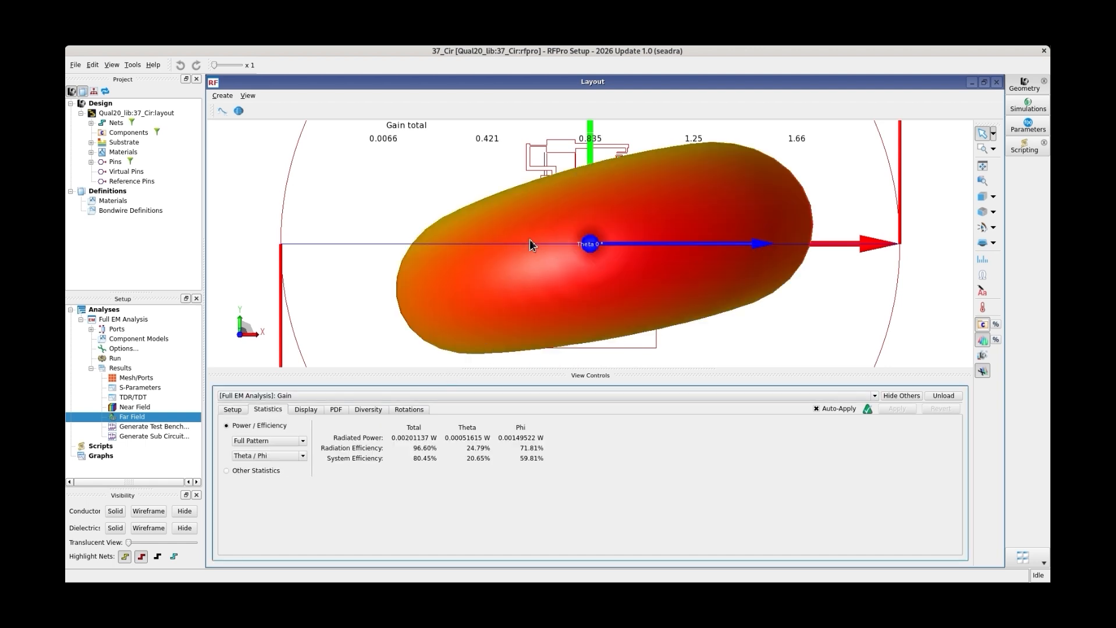
pyautogui.scroll(-2, 530, 239)
pyautogui.moveTo(580, 268)
pyautogui.mouseDown()
pyautogui.moveTo(564, 232)
pyautogui.moveTo(552, 269)
pyautogui.moveTo(570, 260)
pyautogui.mouseUp()
pyautogui.scroll(-2, 555, 267)
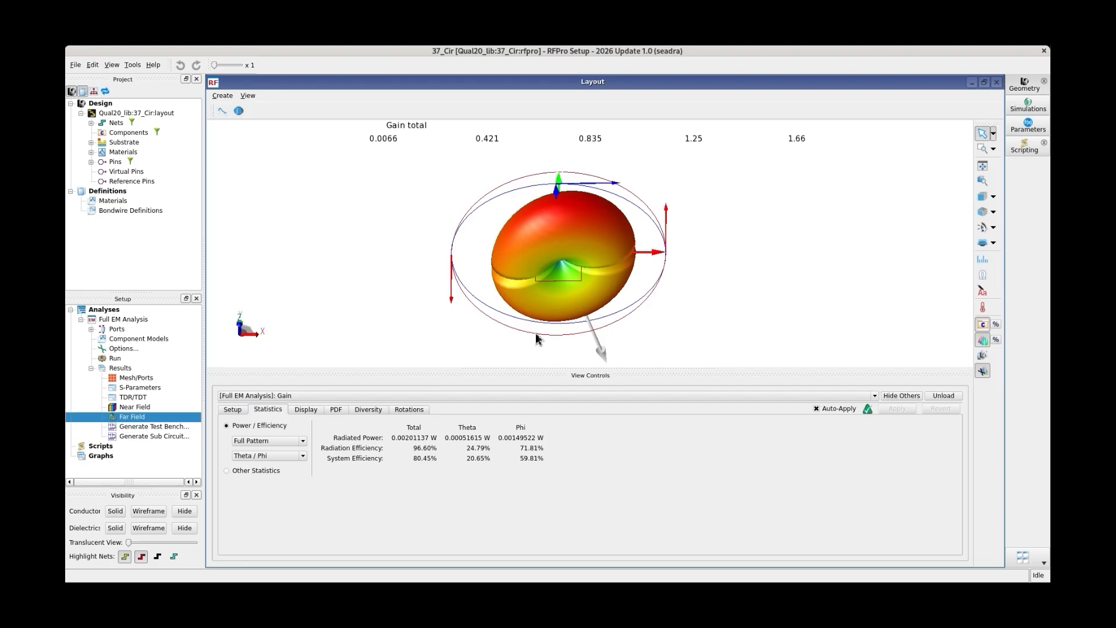
pyautogui.moveTo(539, 335); pyautogui.dragTo(563, 239)
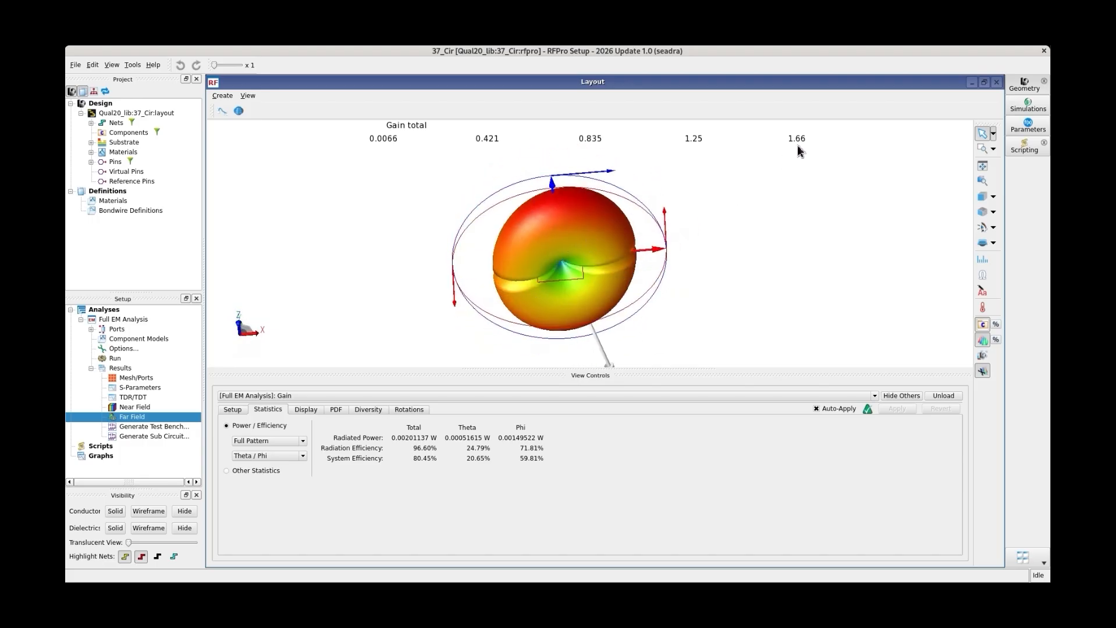
# Change the far-field frequency to 960 MHz and examine its efficiency statistics and 3D gain pattern.
pyautogui.click(232, 411)
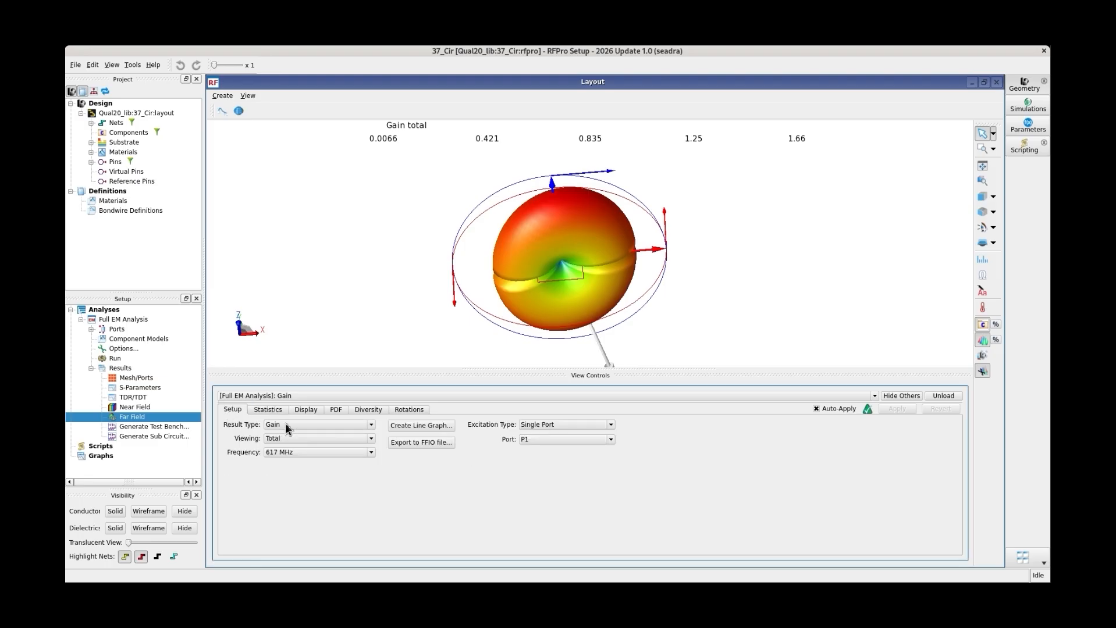
pyautogui.click(300, 453)
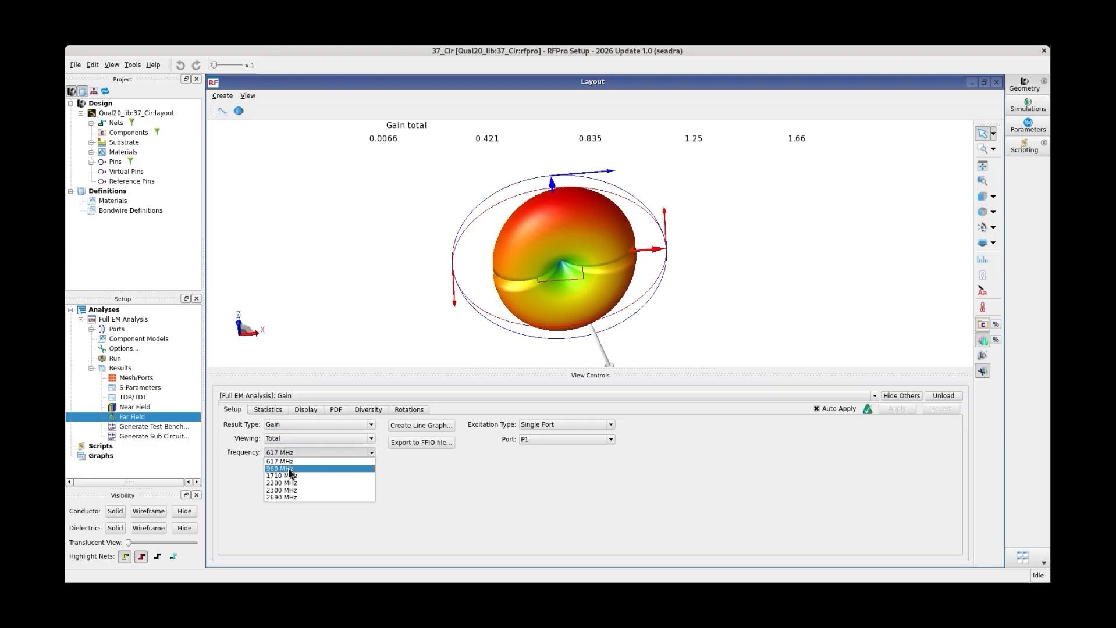
pyautogui.click(289, 469)
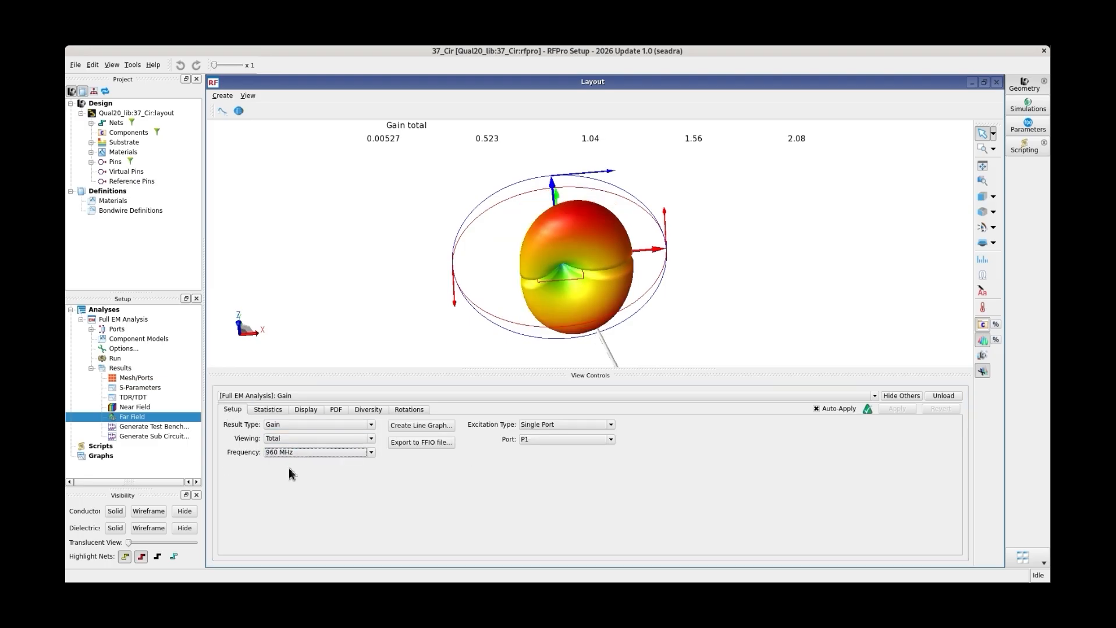
pyautogui.click(269, 410)
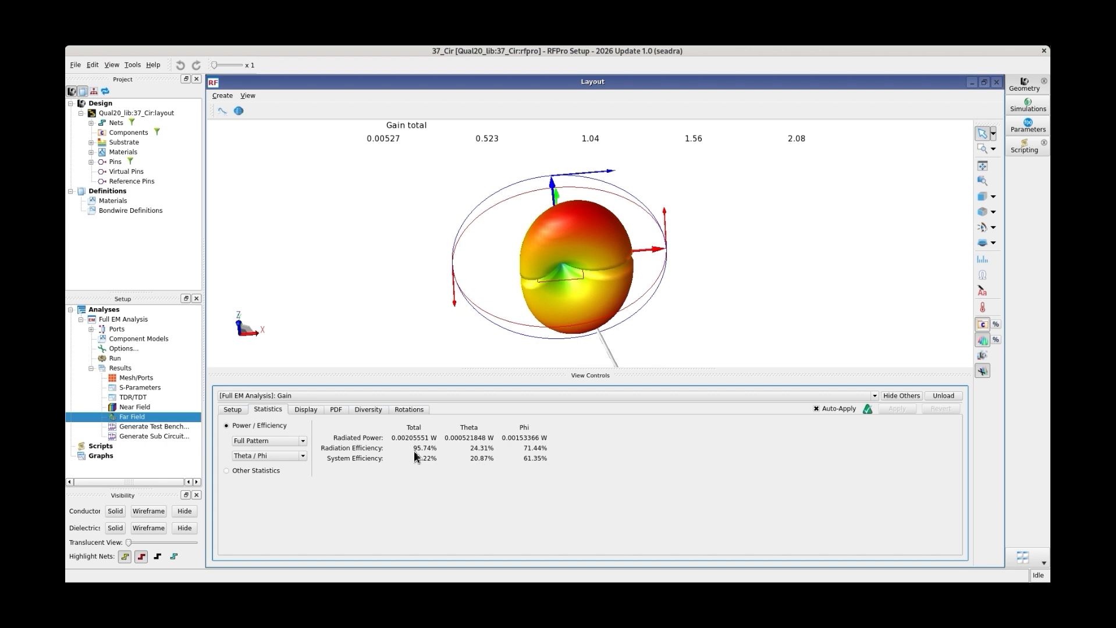
pyautogui.moveTo(546, 281); pyautogui.dragTo(575, 274)
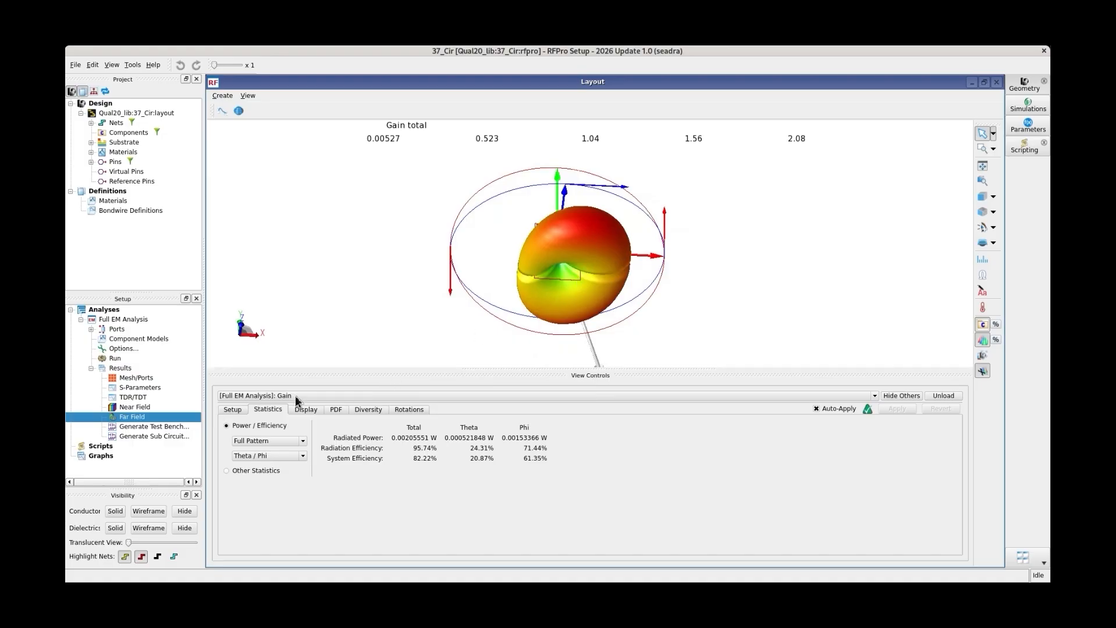
# Change the far-field frequency to 1710 MHz and examine its efficiency statistics and 3D gain pattern.
pyautogui.click(243, 409)
pyautogui.click(320, 454)
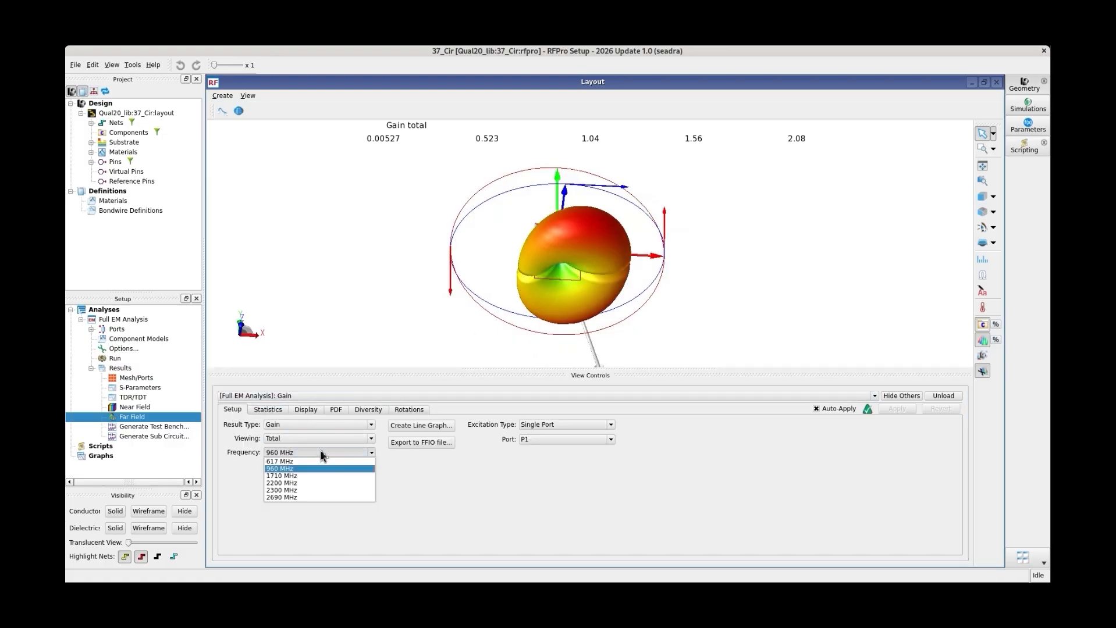
pyautogui.click(290, 476)
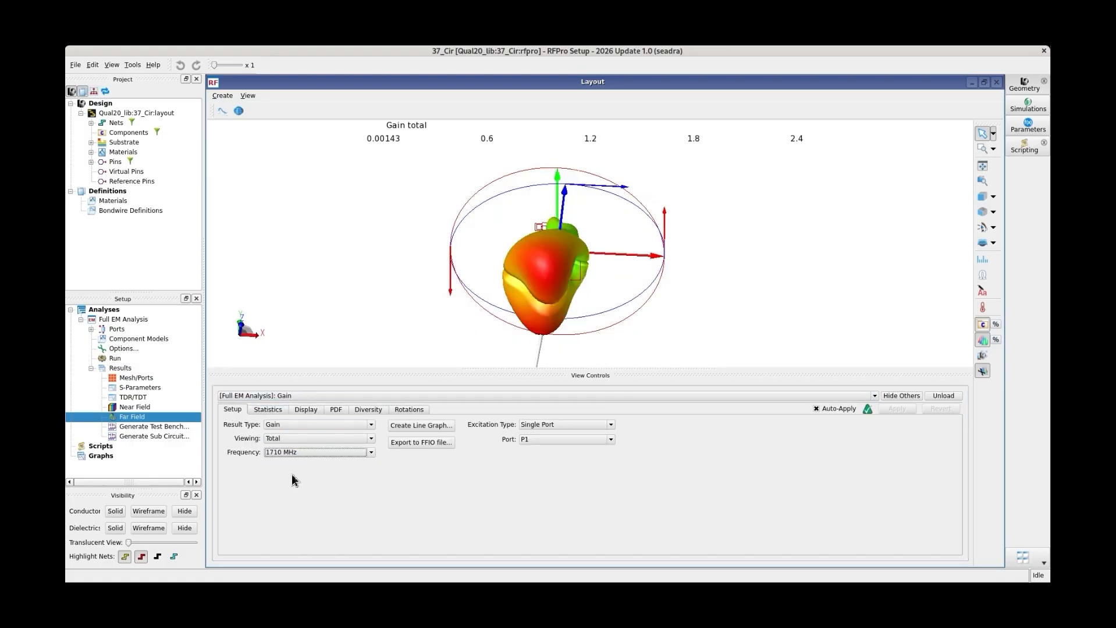
pyautogui.click(268, 410)
pyautogui.moveTo(538, 271); pyautogui.dragTo(521, 237)
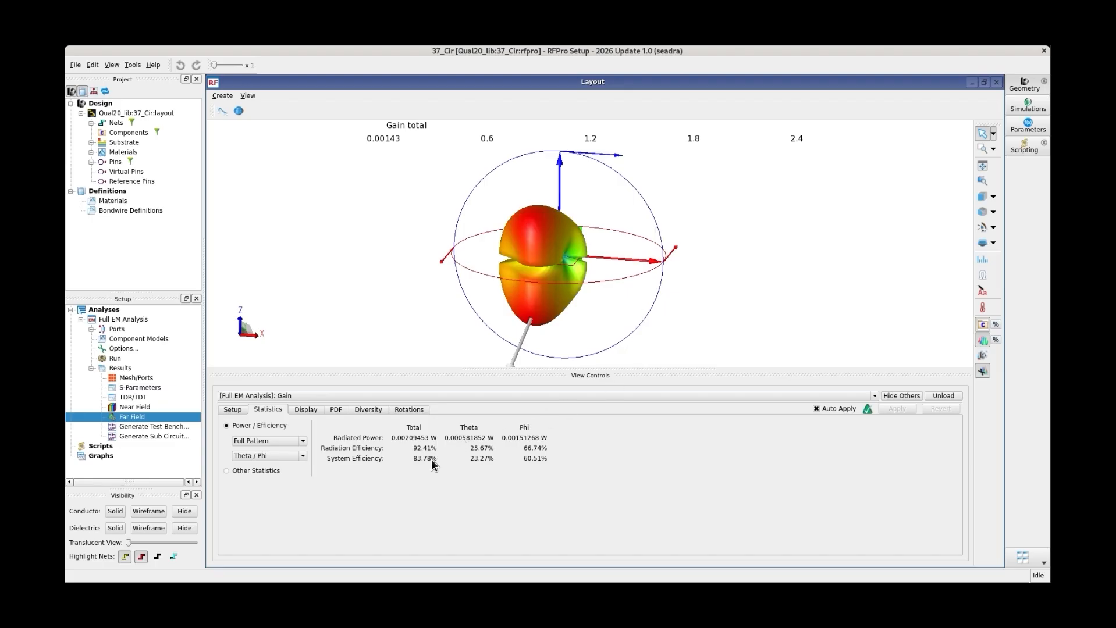
# Change the far-field frequency to 2200 MHz and display its power and efficiency statistics.
pyautogui.click(240, 410)
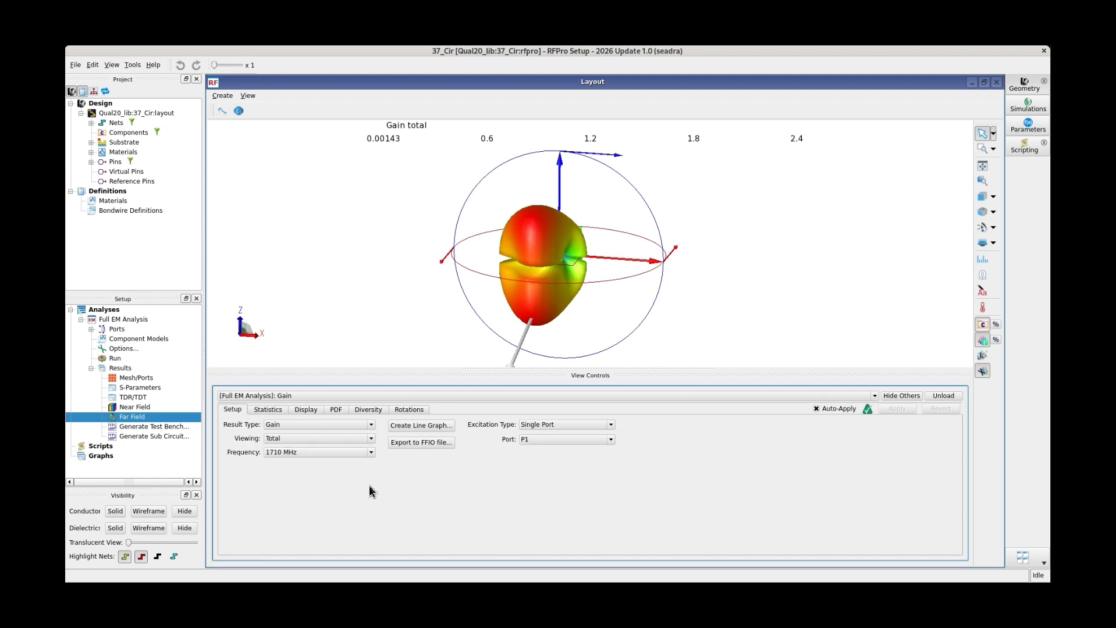
pyautogui.click(326, 452)
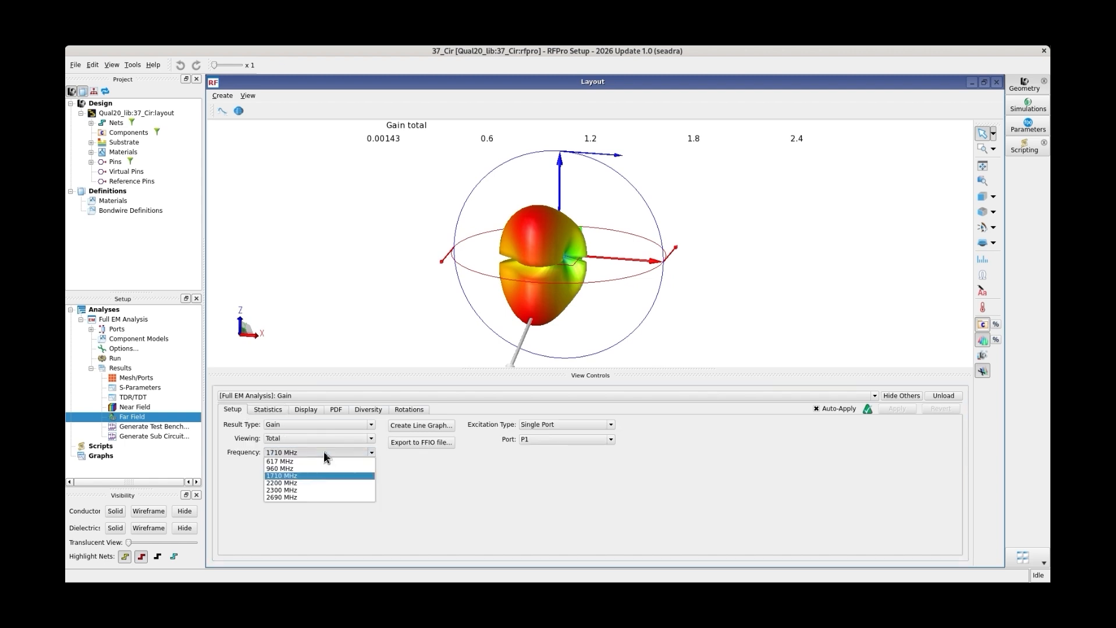
pyautogui.click(296, 484)
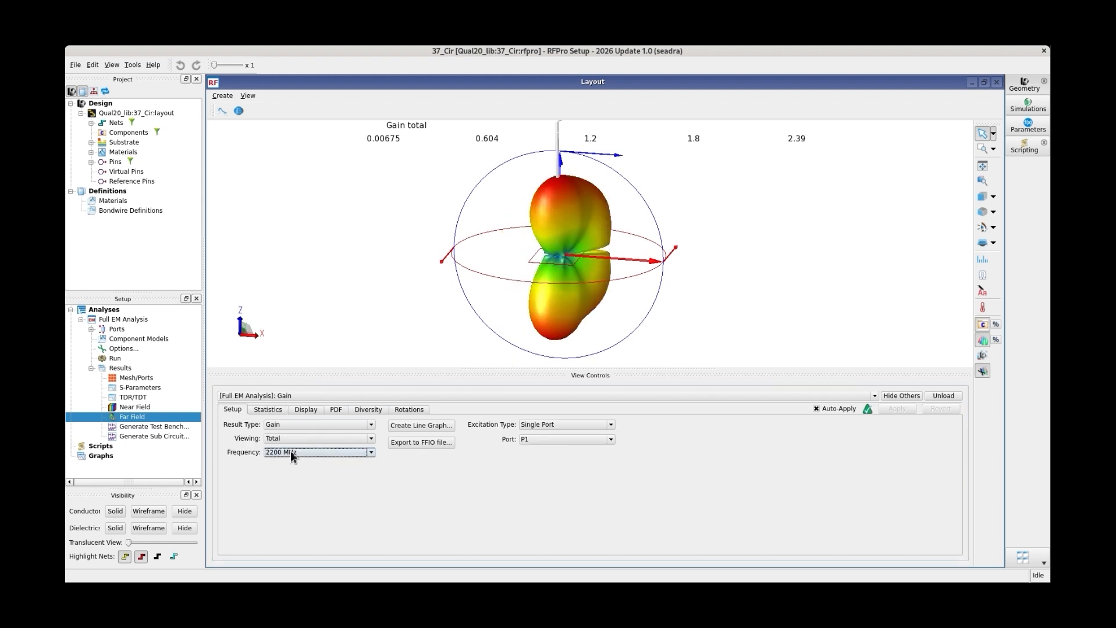
pyautogui.click(268, 411)
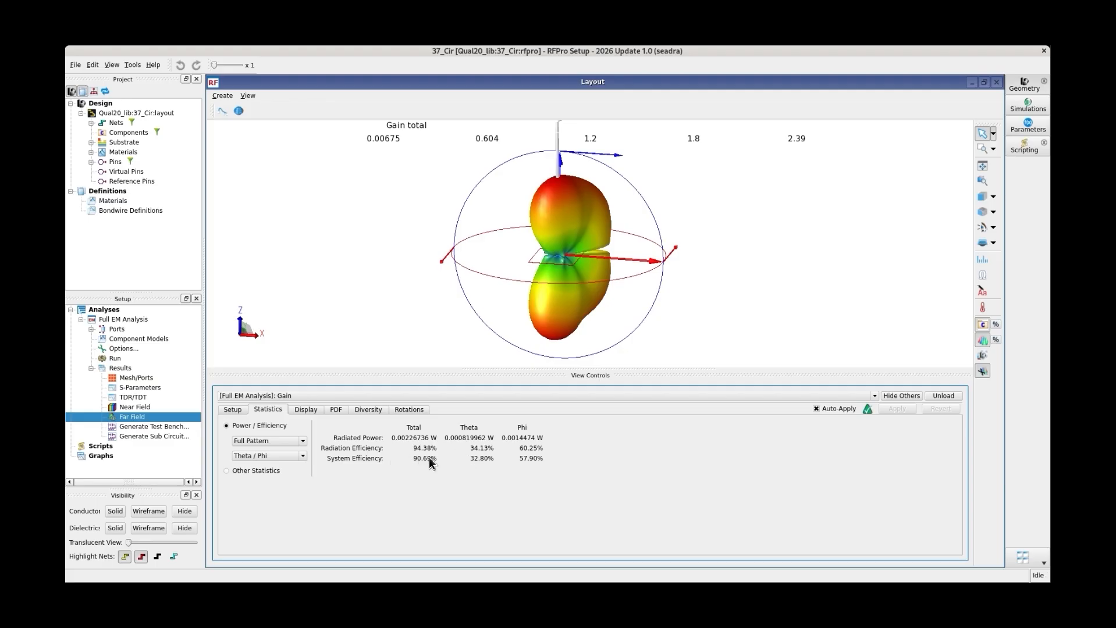
# Change the far-field frequency to 2300 MHz and display its power and efficiency statistics.
pyautogui.click(233, 410)
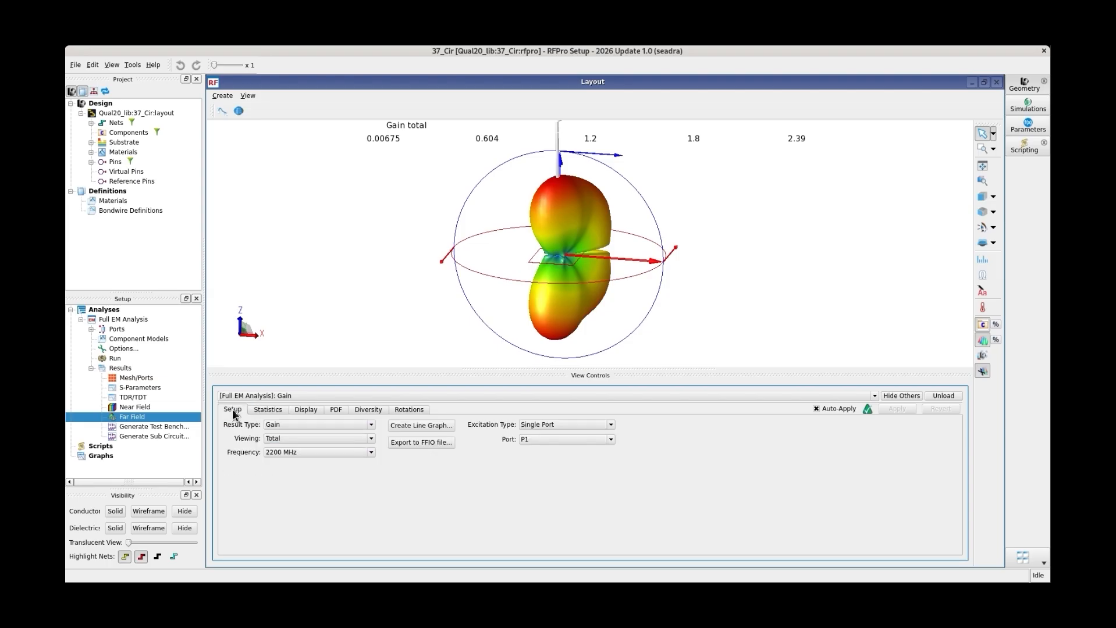
pyautogui.click(315, 454)
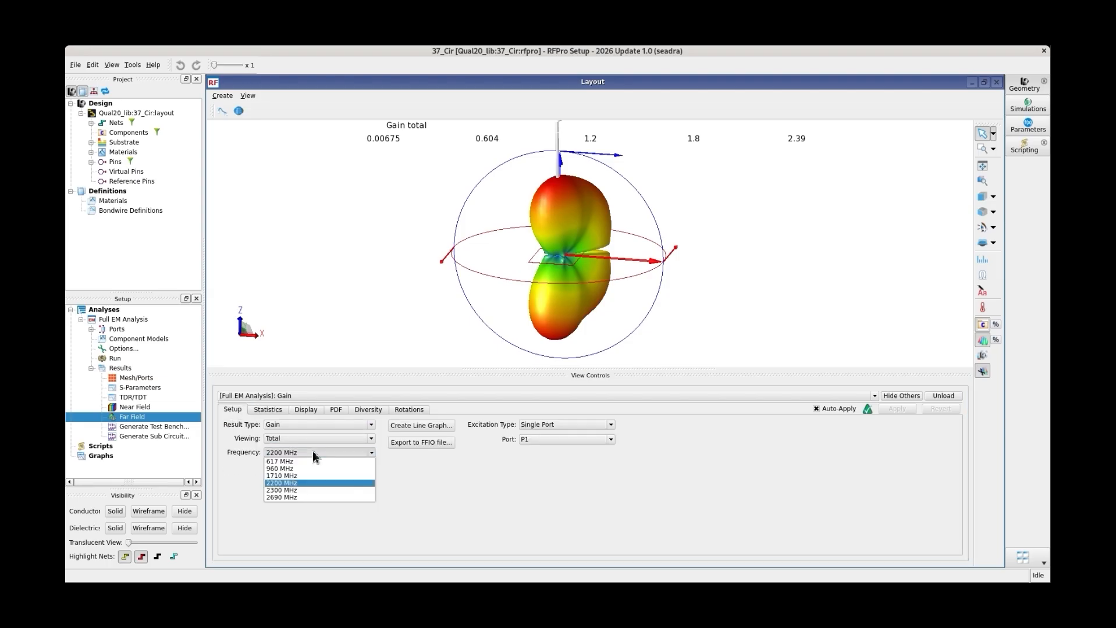
pyautogui.click(286, 491)
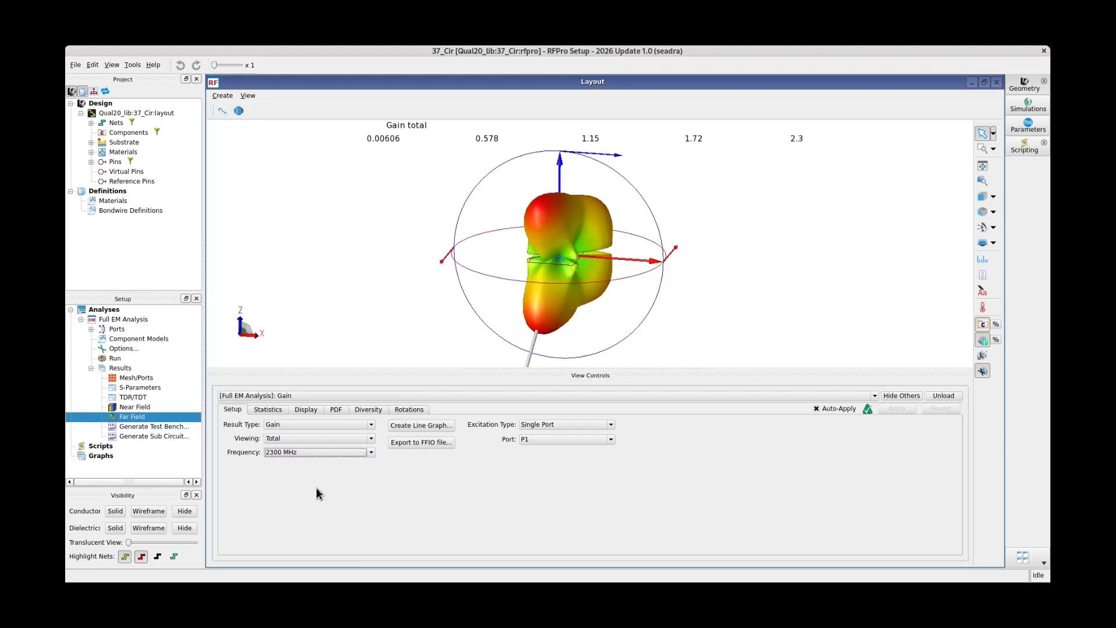
pyautogui.click(267, 410)
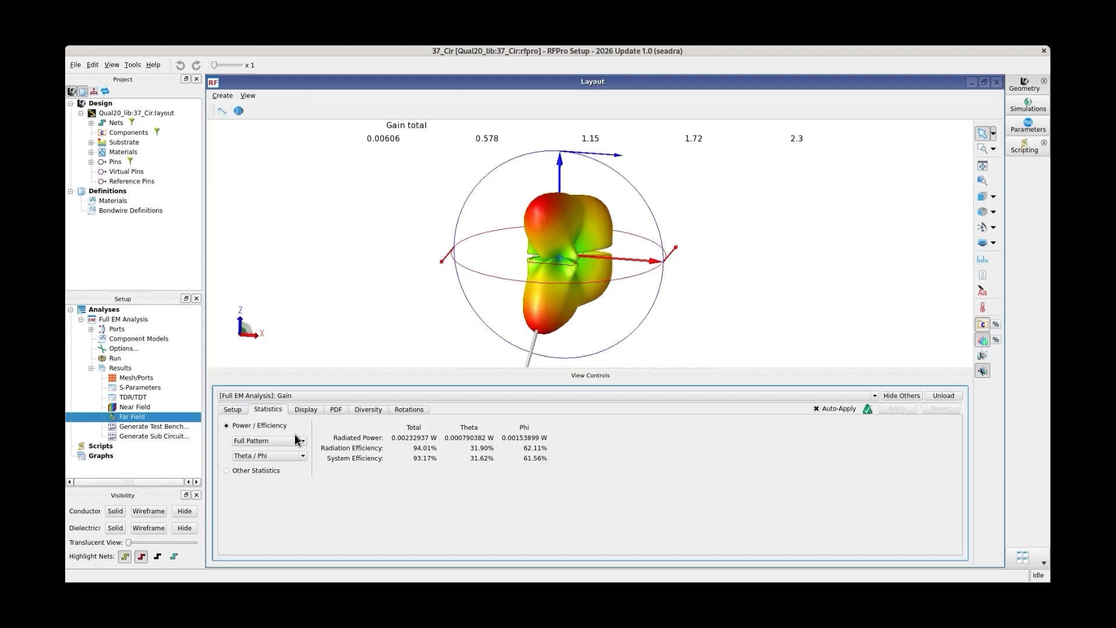
# Change the far-field frequency to 2690 MHz and examine its efficiency statistics and 3D gain pattern from several angles.
pyautogui.click(233, 410)
pyautogui.click(331, 454)
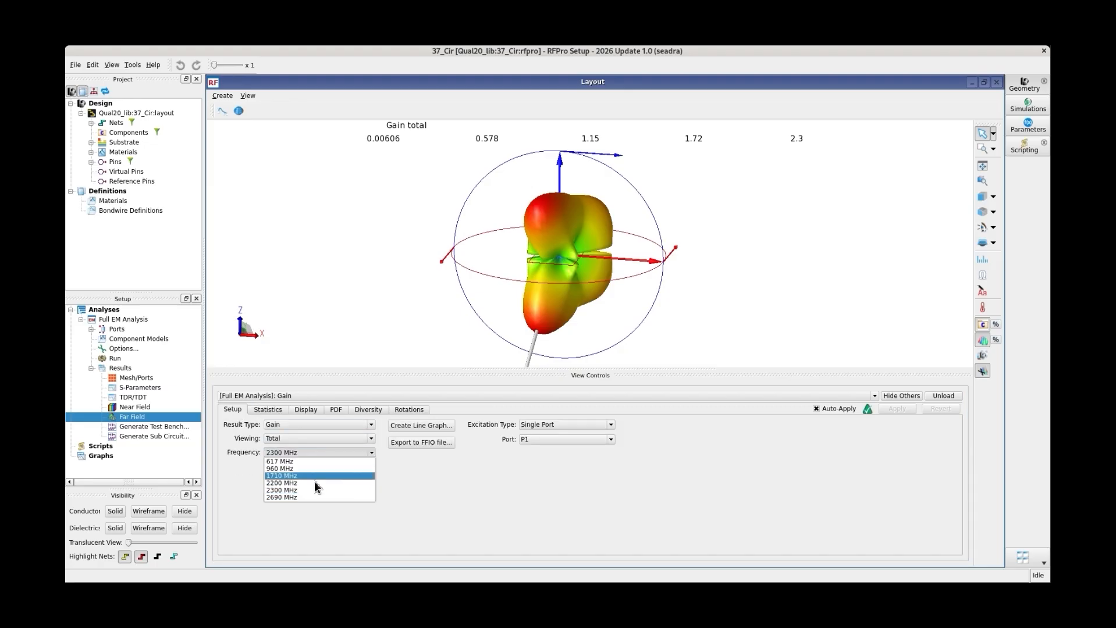
pyautogui.click(302, 498)
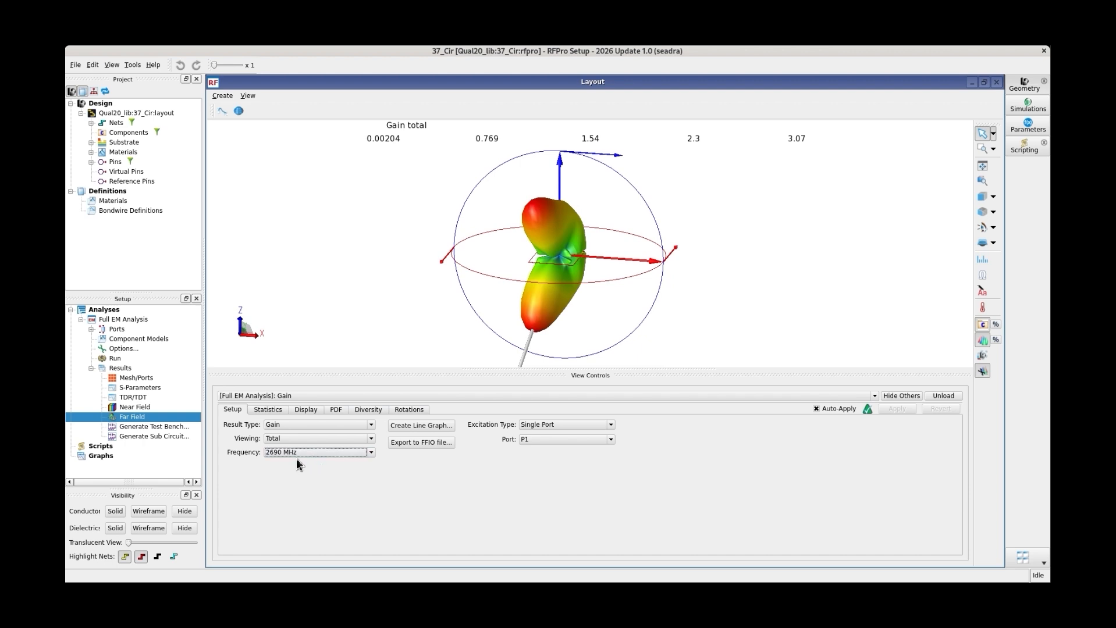
pyautogui.click(265, 409)
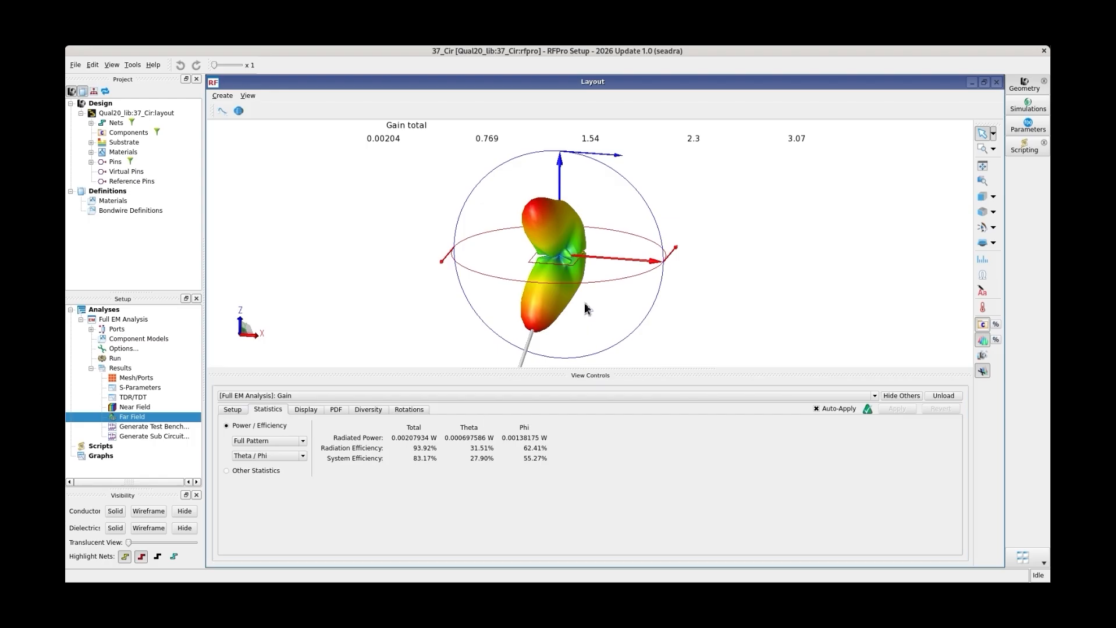
pyautogui.moveTo(586, 305); pyautogui.dragTo(528, 294)
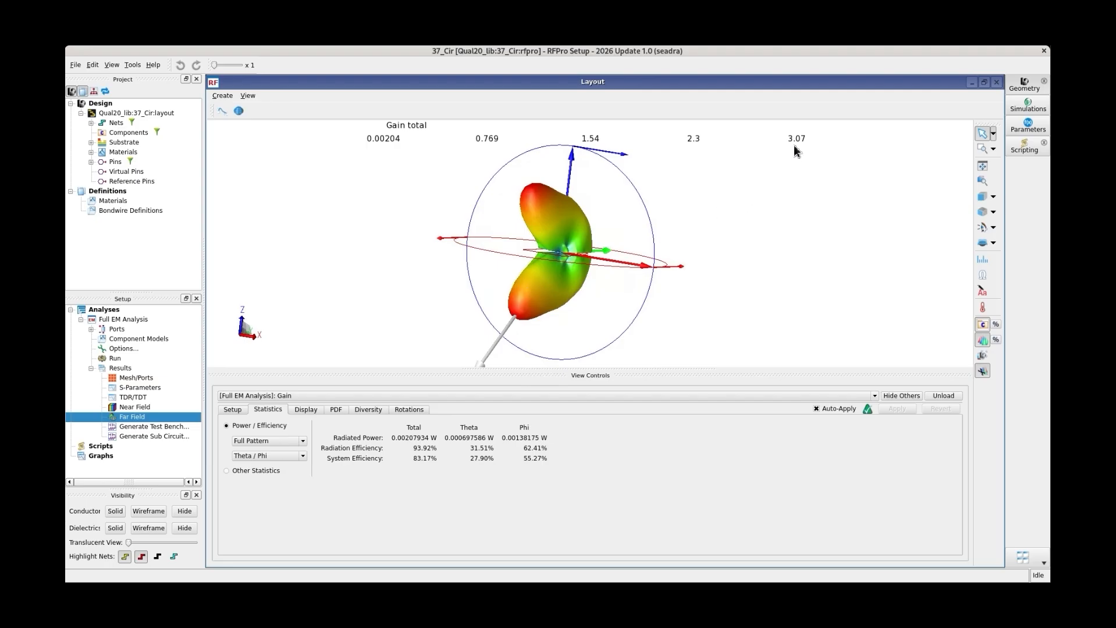
pyautogui.moveTo(633, 244); pyautogui.dragTo(575, 152)
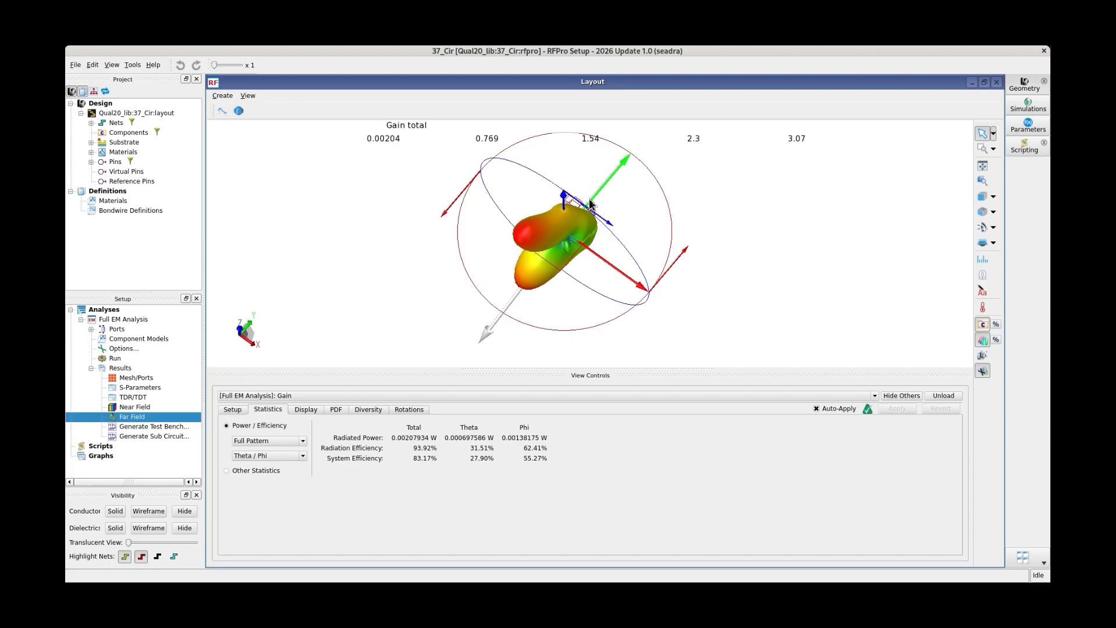